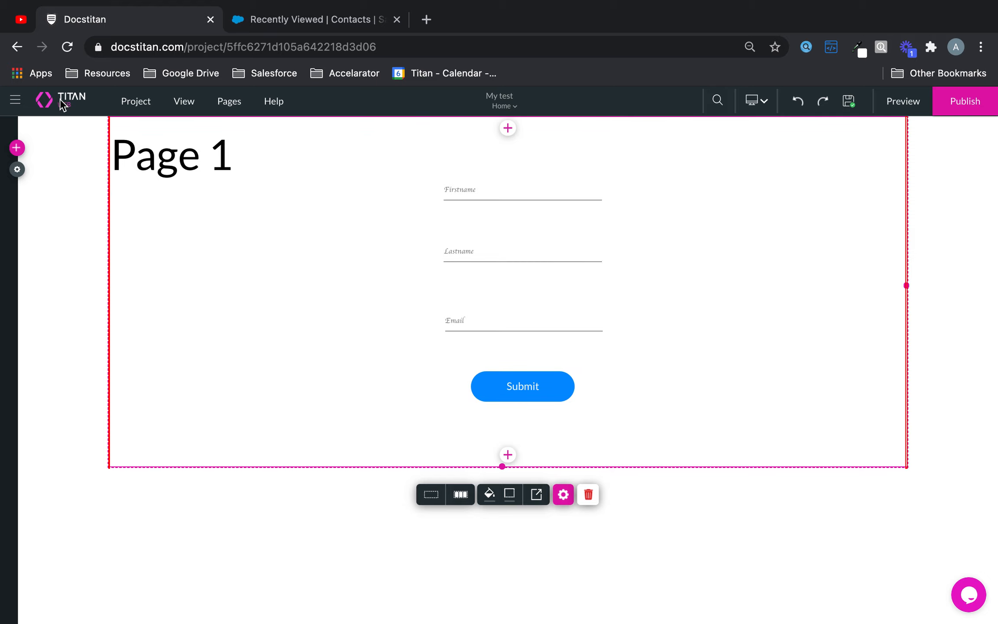
Step: Open the Set rule action dialog for Rule 1 of the Submit button's on-click action
left_click(17, 149)
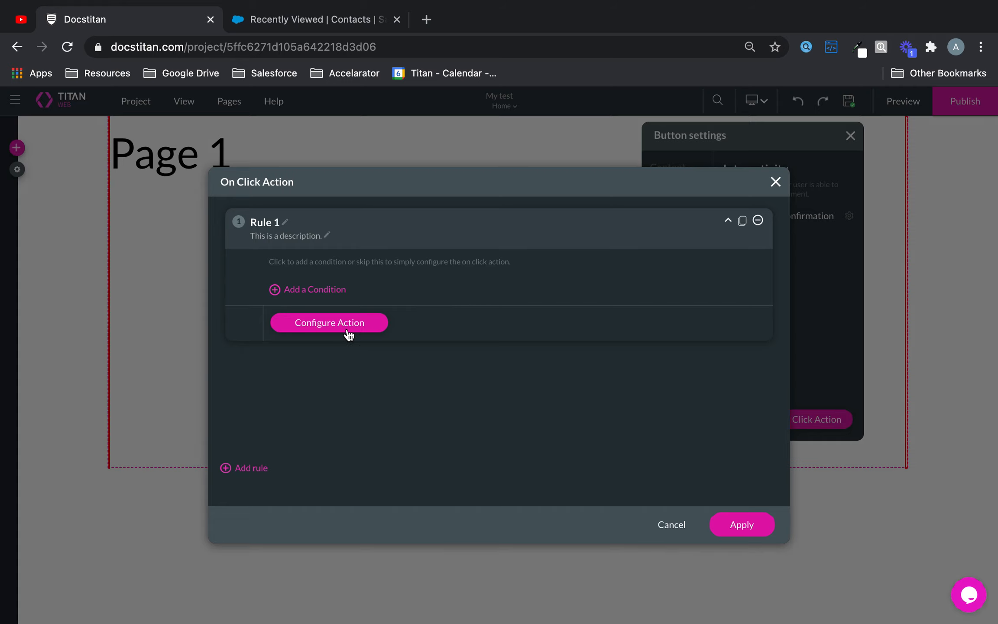
left_click(346, 323)
Step: Switch to Salesforce actions and start a new push integration
left_click(306, 263)
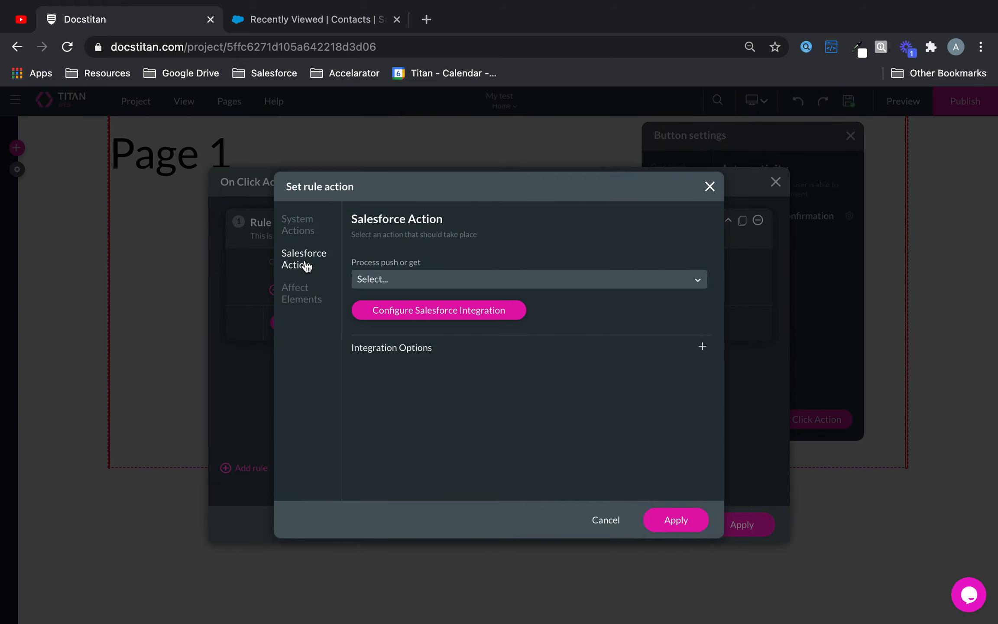
left_click(423, 276)
left_click(436, 417)
left_click(458, 322)
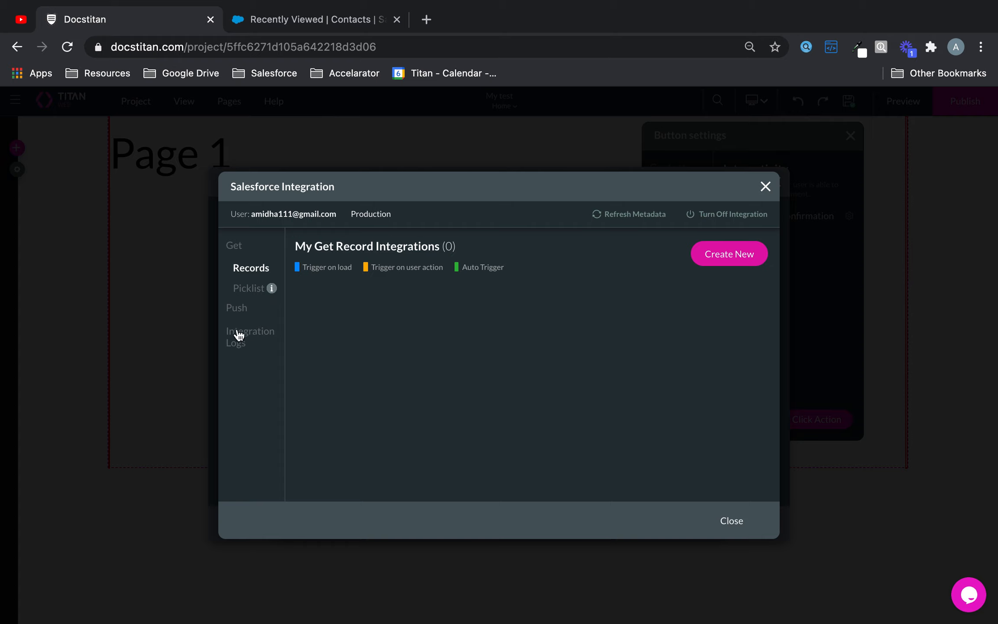
left_click(236, 308)
left_click(736, 257)
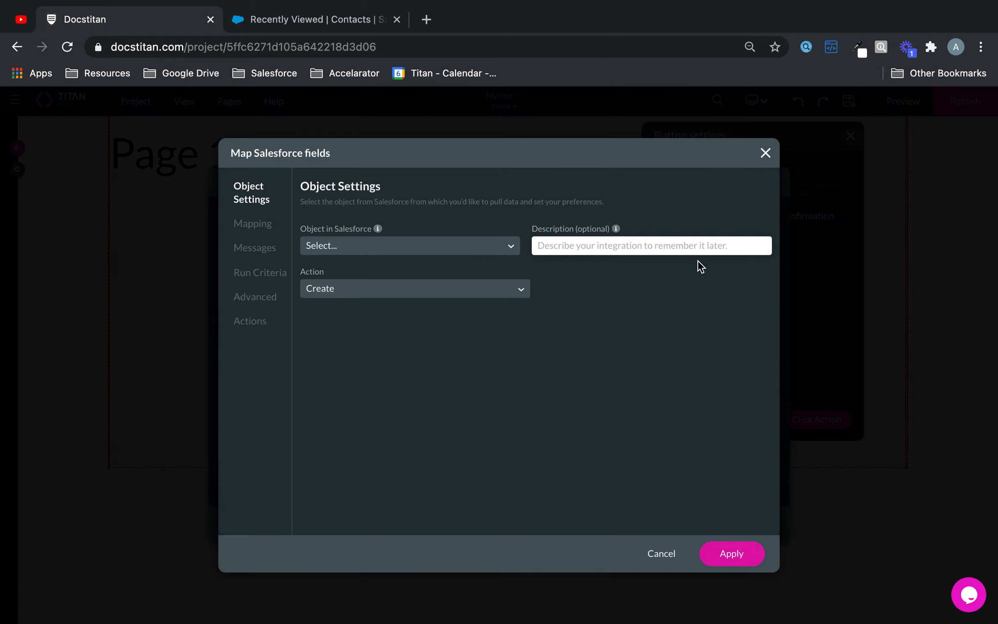
Step: Set the push integration to create a Salesforce Contact object
left_click(411, 247)
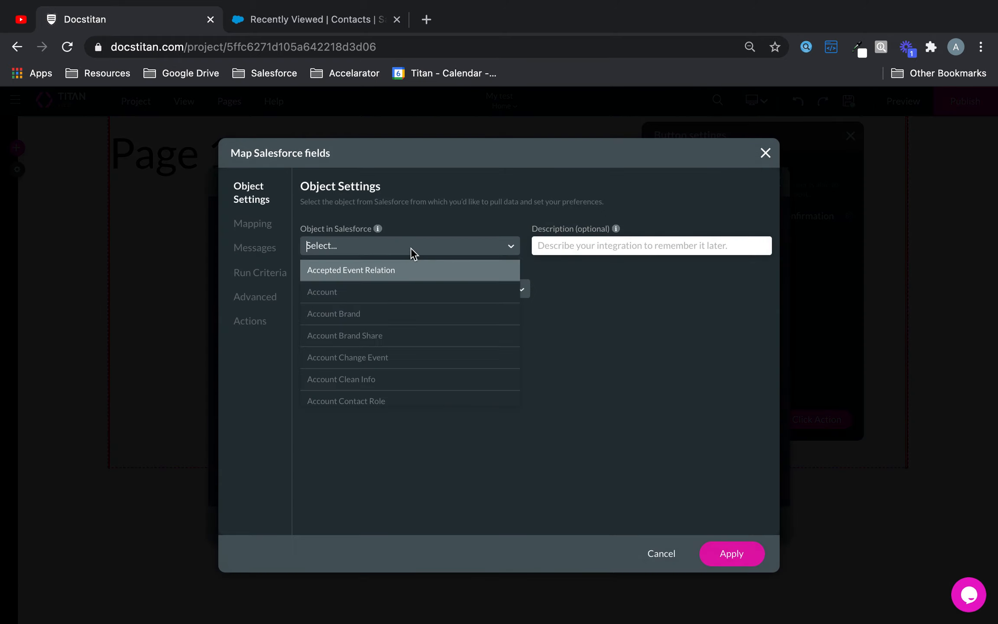
type("cont")
left_click(357, 380)
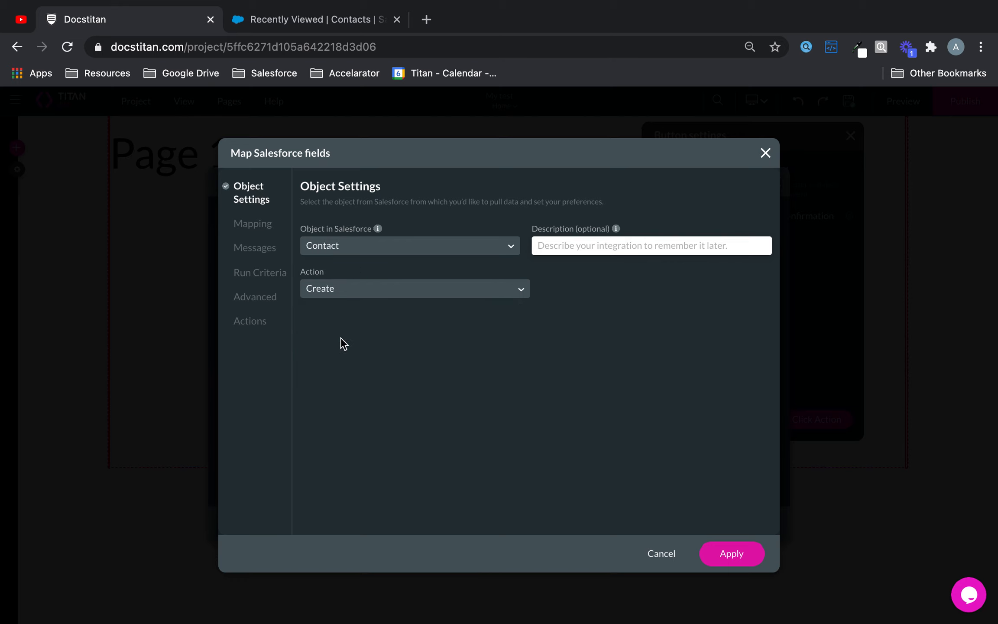
left_click(255, 225)
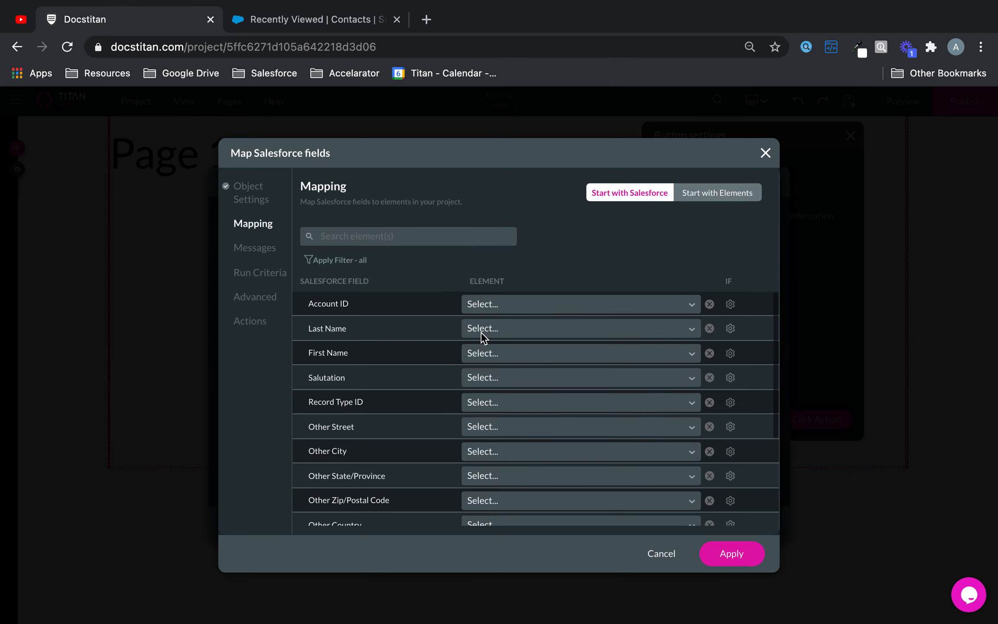
scroll(481, 337, "down", 2)
scroll(481, 332, "up", 1)
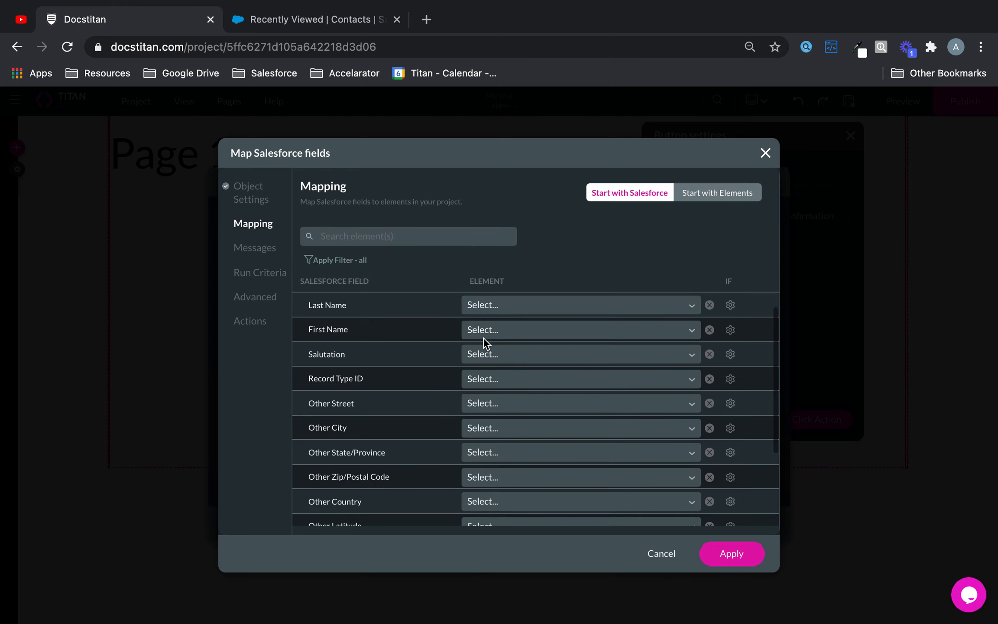
Step: Map First Name and Last Name to the Firstname and Lastname form fields
left_click(482, 337)
type("fir")
left_click(520, 354)
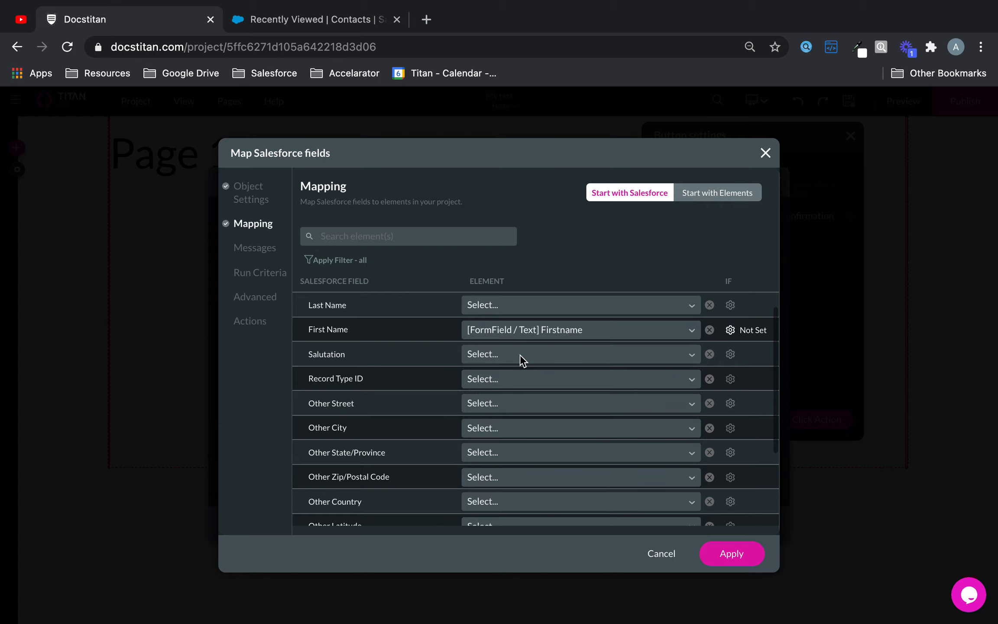
left_click(520, 354)
left_click(525, 306)
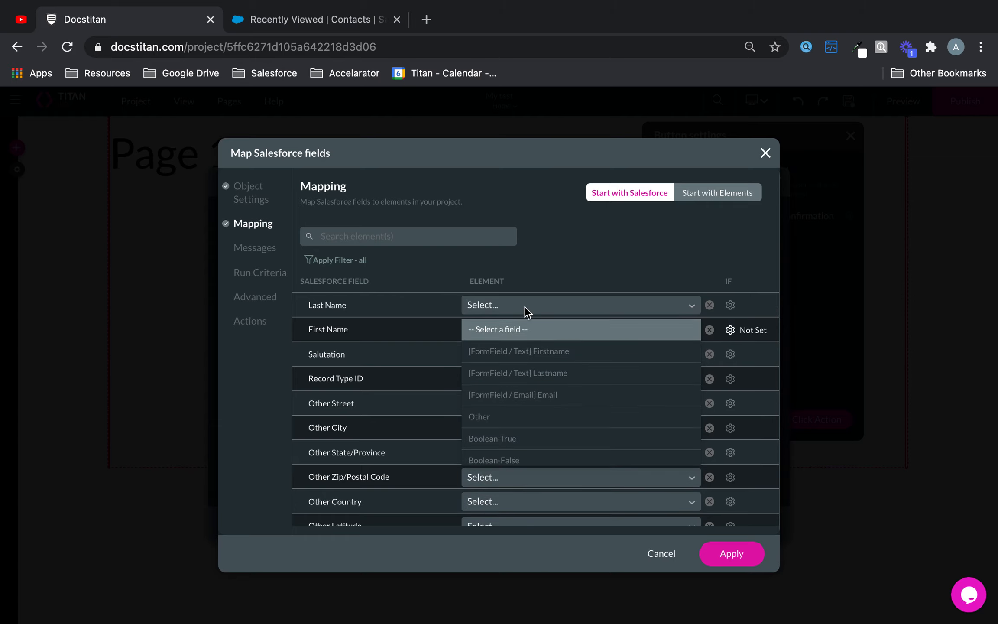
type("las")
left_click(528, 330)
Step: Map the Salesforce Email field to the Email form field and apply the mapping
left_click(390, 238)
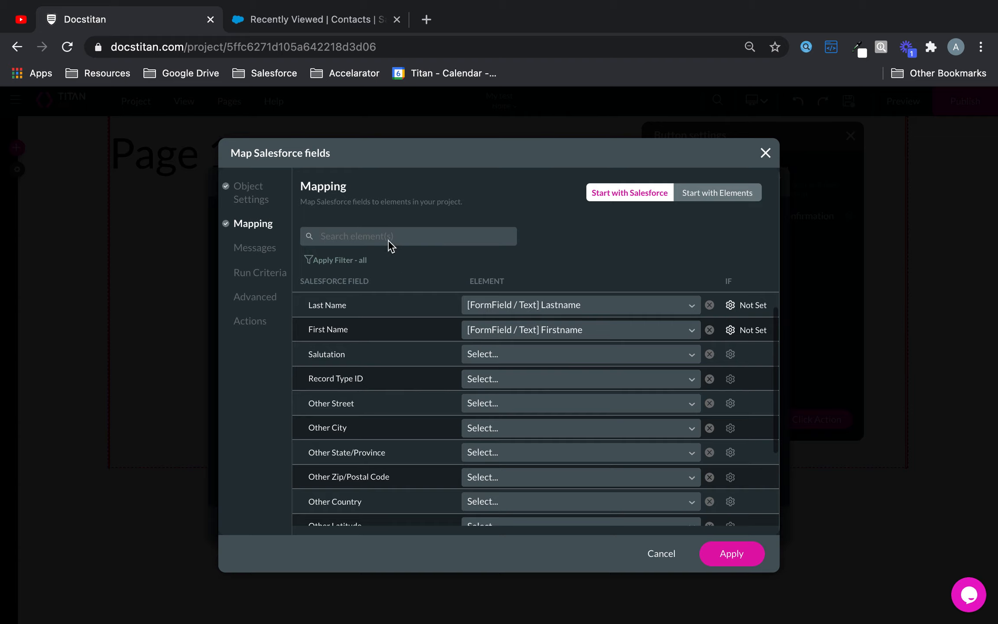
type("em")
left_click(475, 303)
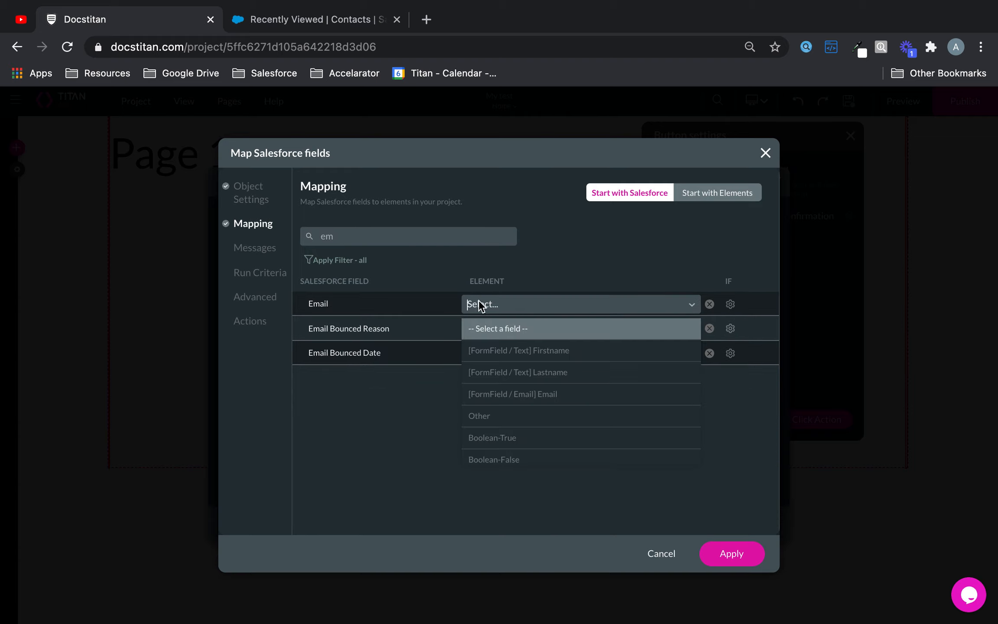
type("ema")
left_click(517, 332)
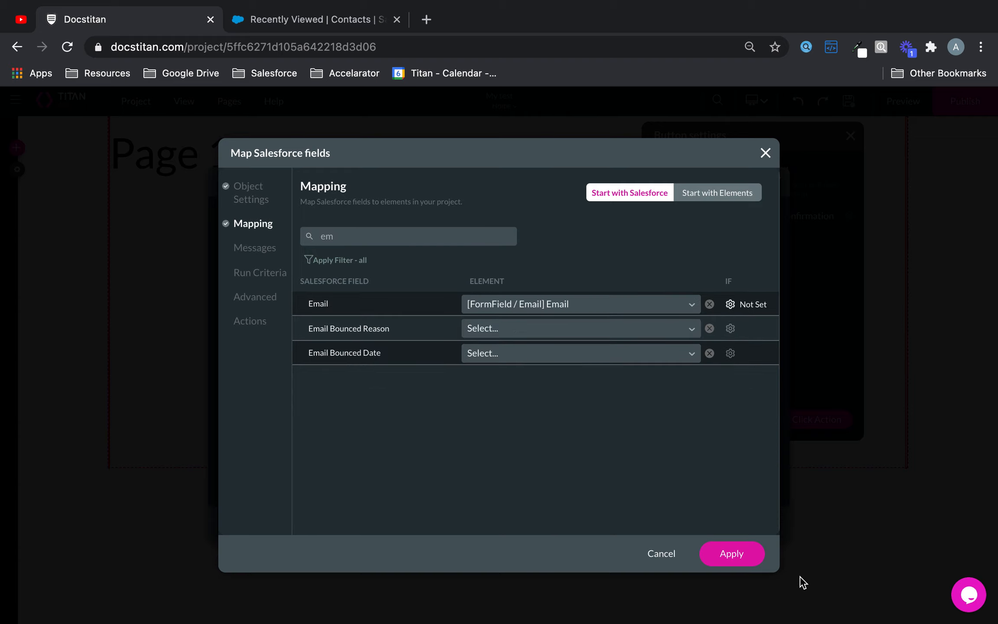
left_click(750, 559)
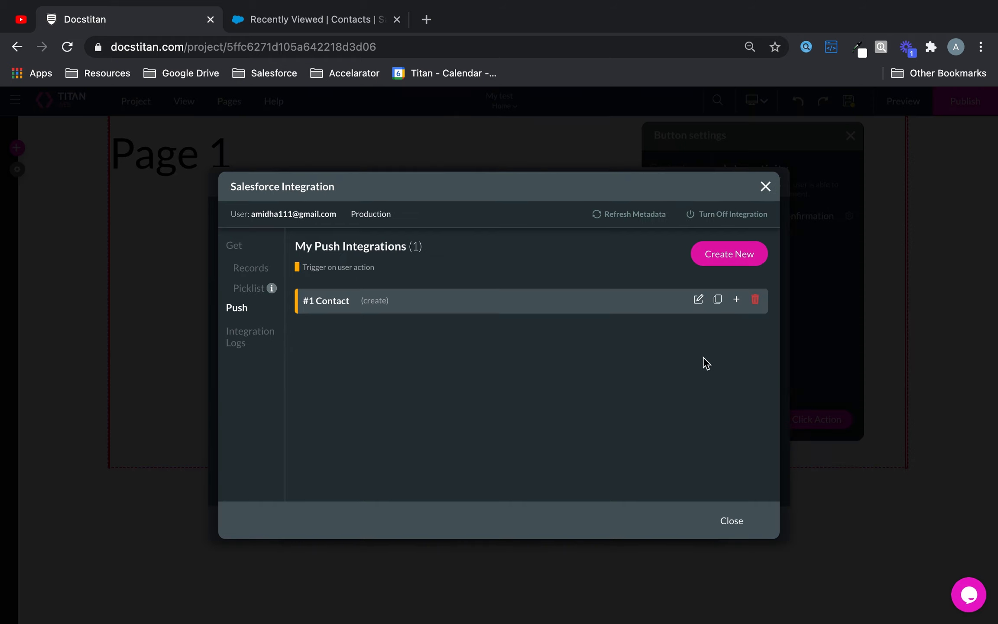
Step: Edit #1 Contact, enter 'This is demo during integration' as its description, and apply
left_click(699, 299)
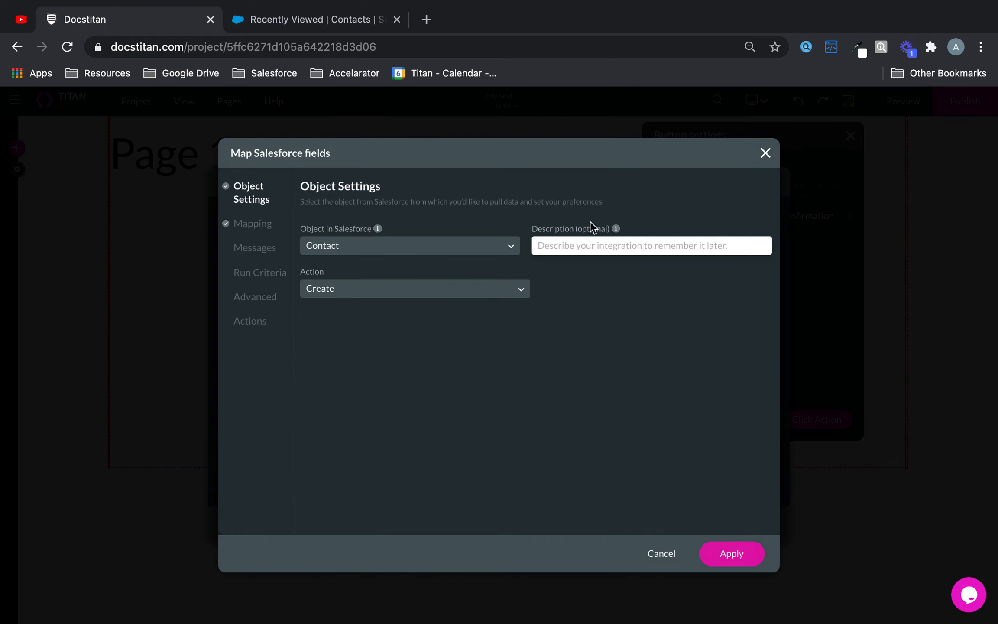
type("This is demo")
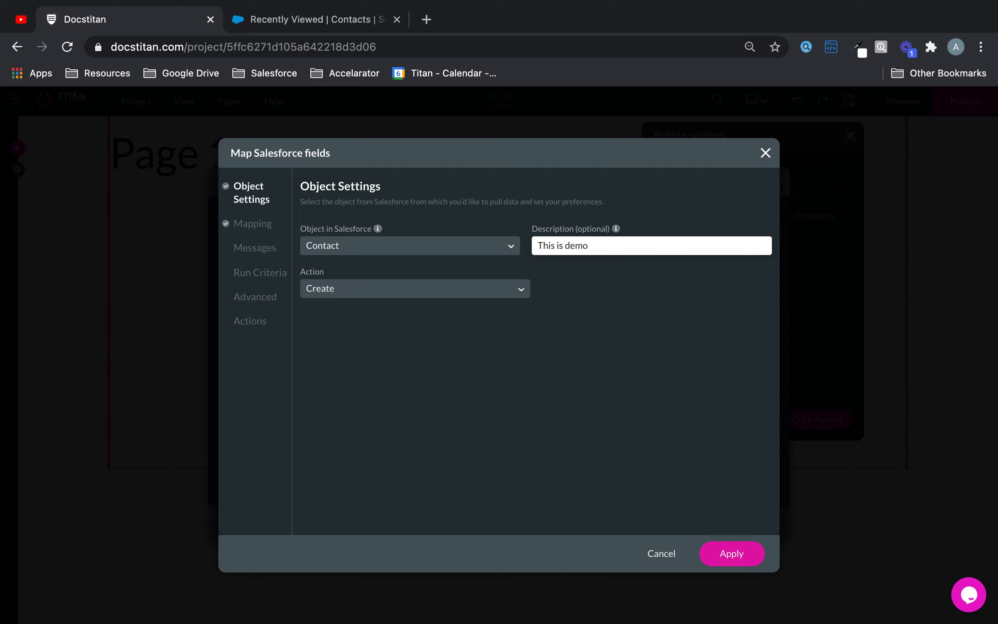
type(" during integrario")
key("BackSpace")
key("BackSpace")
key("BackSpace")
key("BackSpace")
left_click(733, 556)
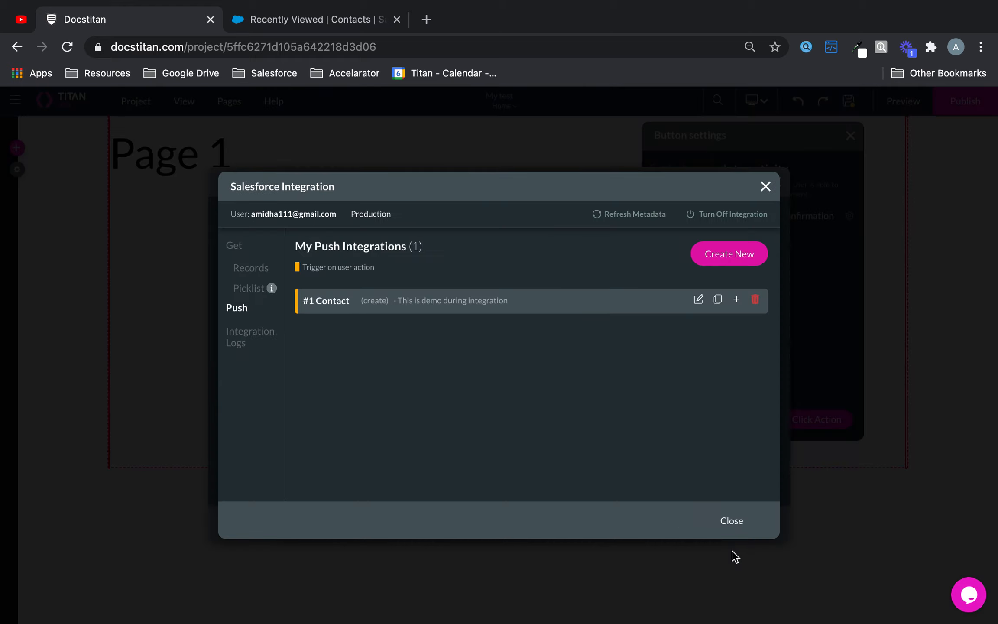
left_click(727, 521)
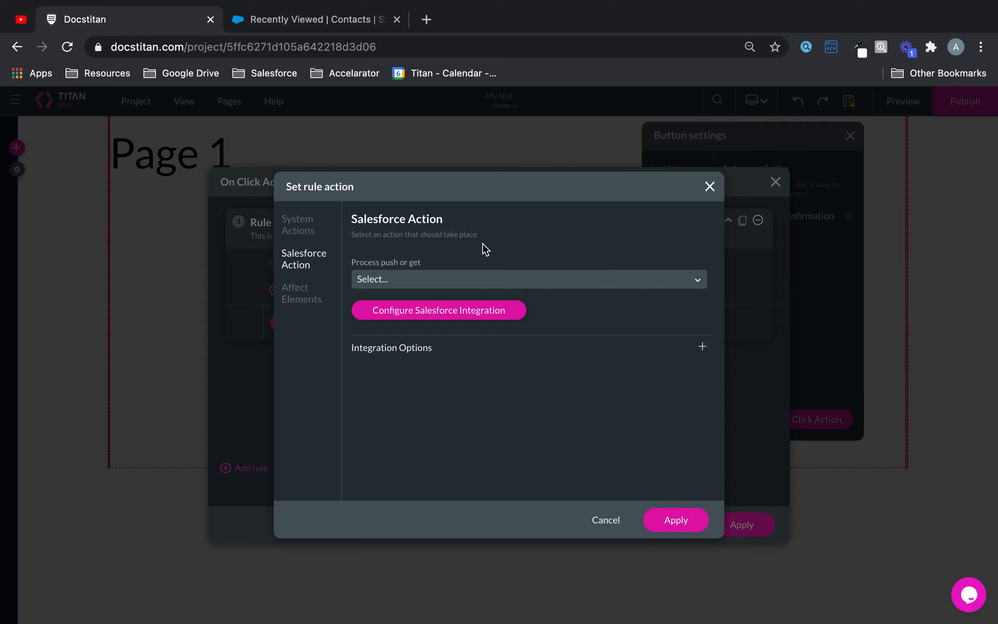
Step: Pick #1 Contact (create) as the rule's push process, apply both dialogs, and close Button settings
left_click(471, 280)
left_click(451, 305)
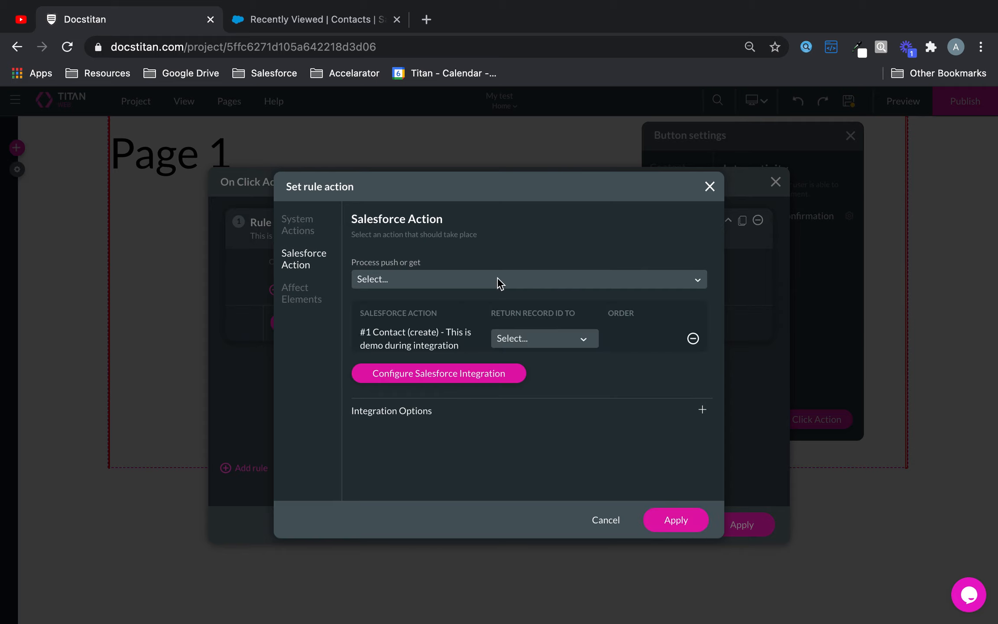
left_click(678, 520)
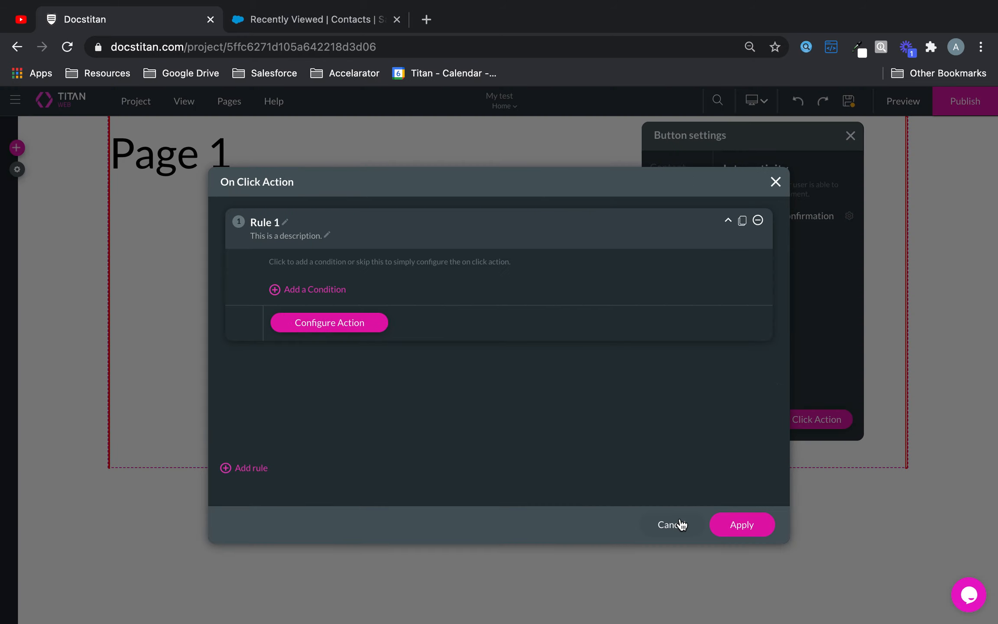
left_click(769, 526)
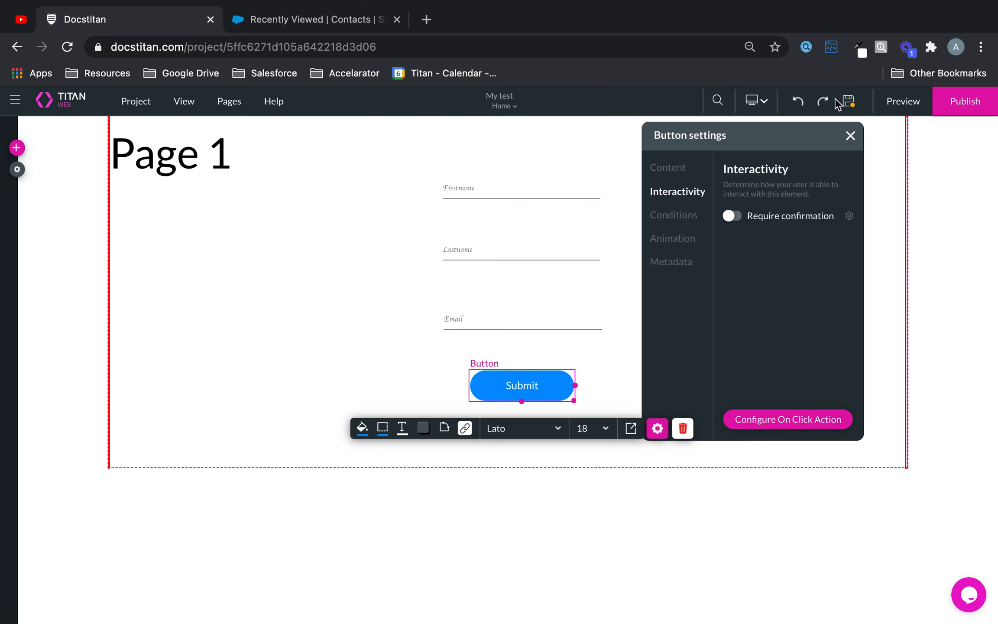
left_click(850, 136)
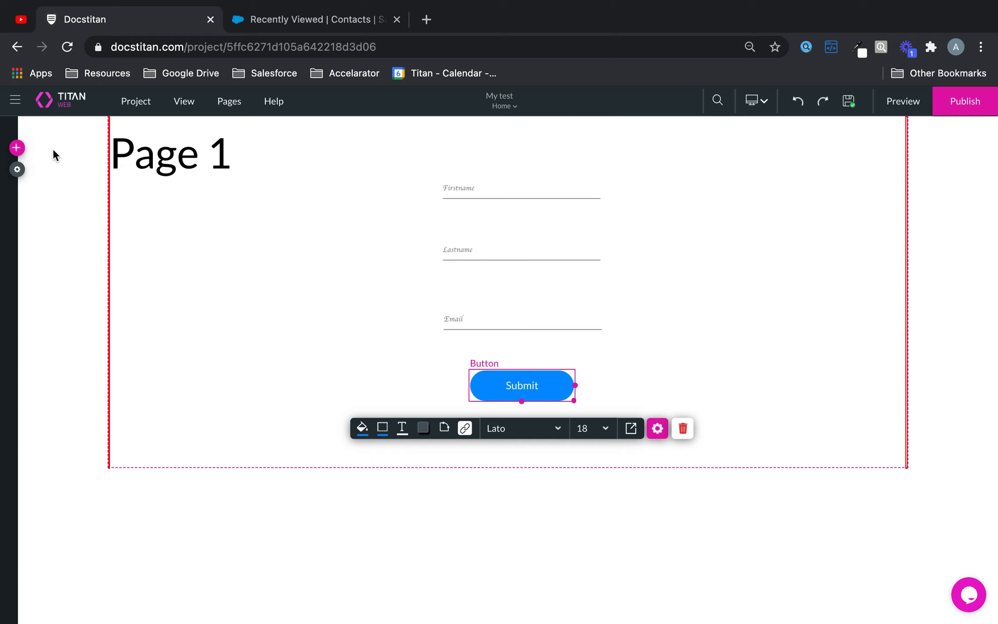
Step: From project settings, edit the #1 Contact push integration and show its Actions section
left_click(21, 171)
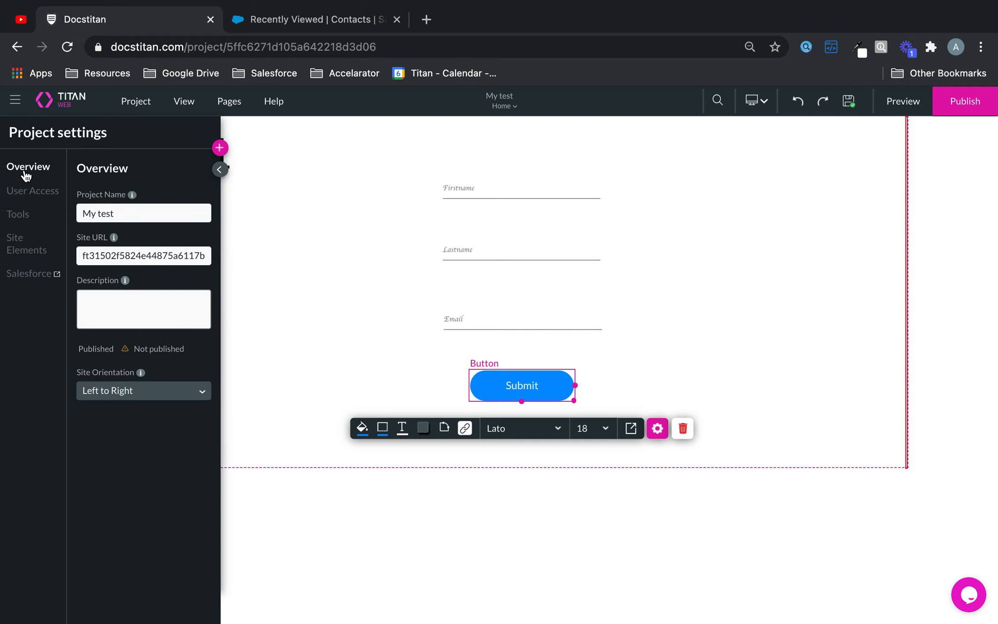
left_click(42, 273)
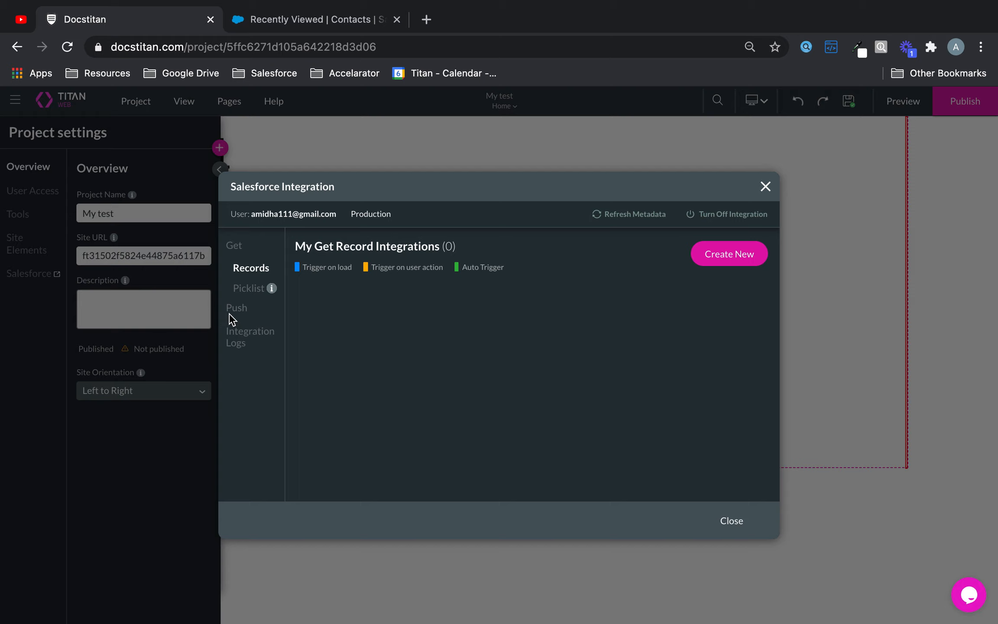
left_click(242, 311)
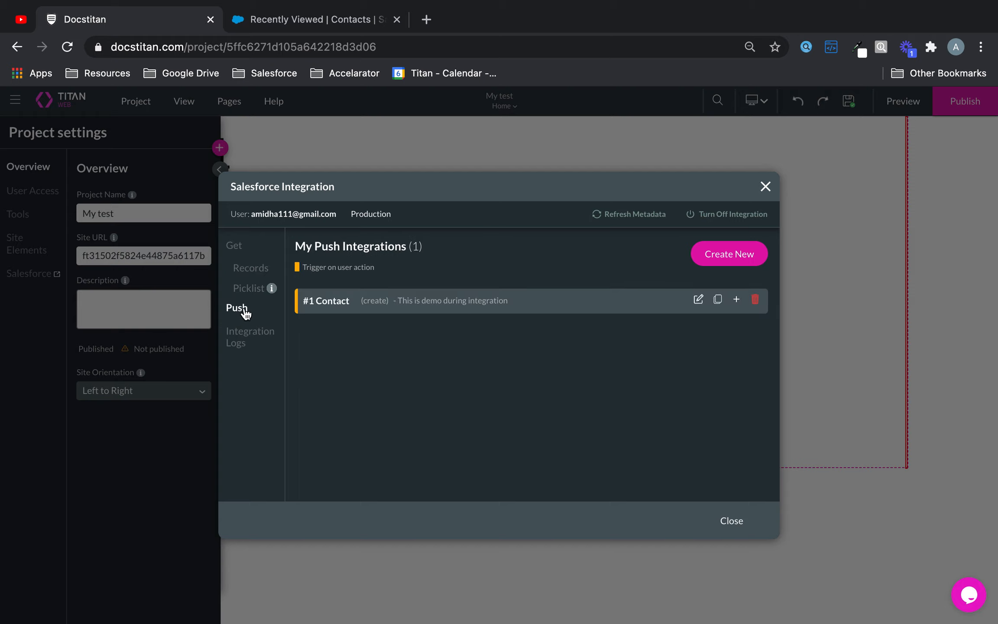
left_click(699, 301)
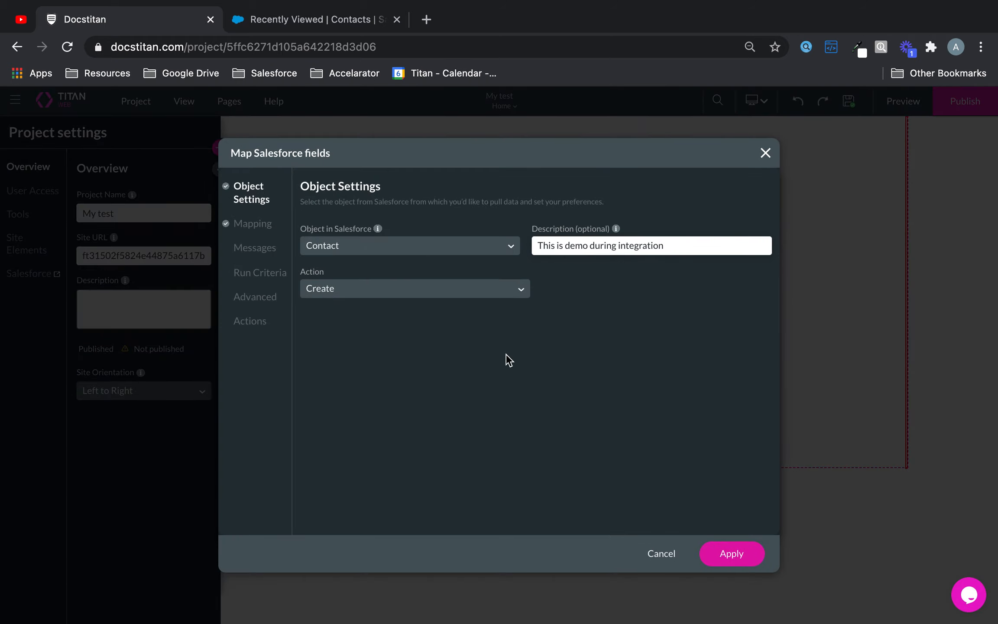
left_click(259, 325)
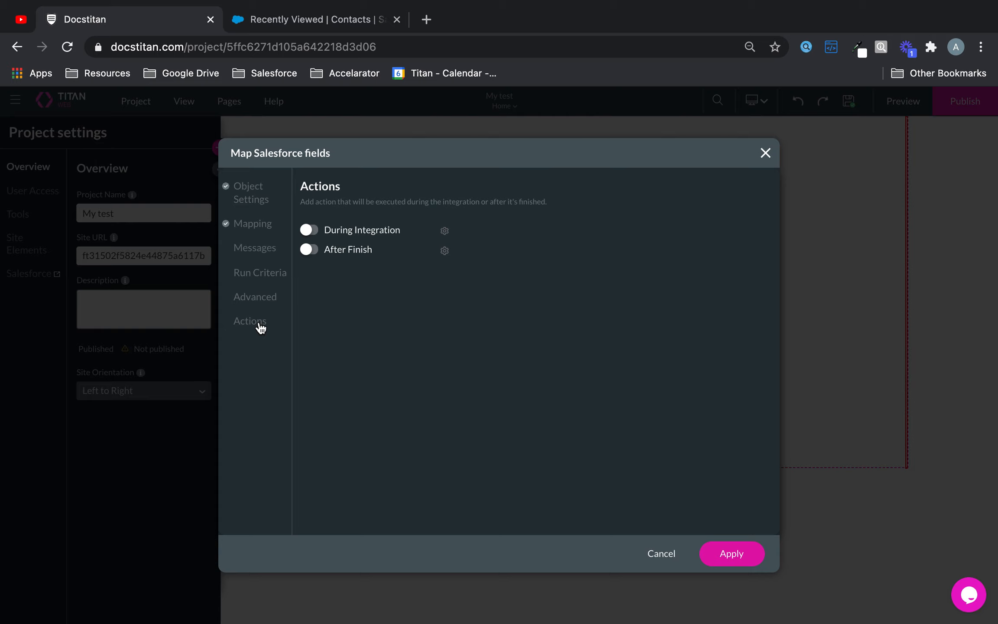
Step: Turn on During Integration and set up its Rule 1 action to affect elements
left_click(309, 230)
left_click(444, 231)
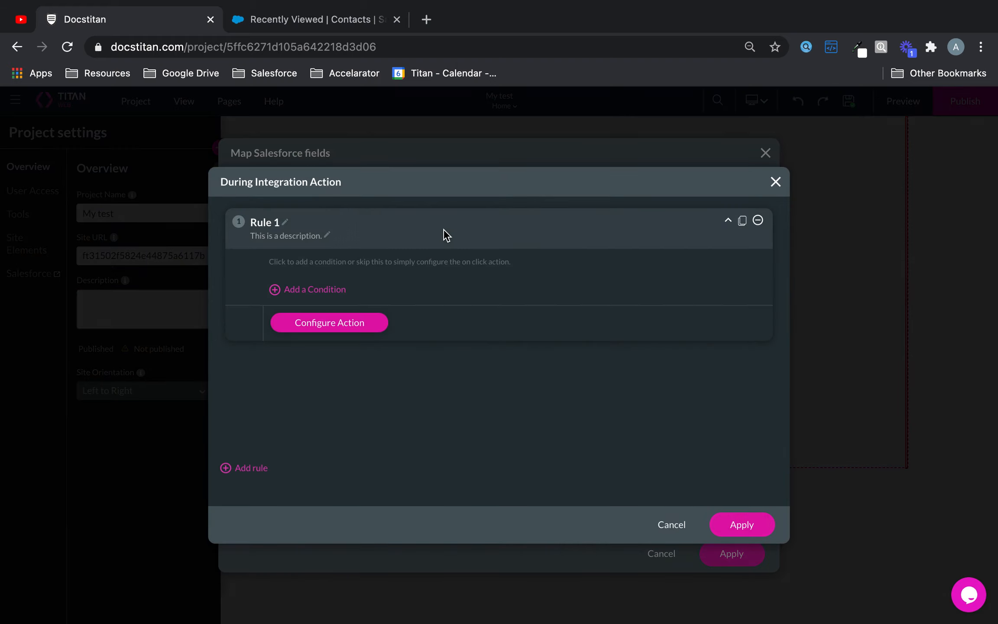
left_click(375, 329)
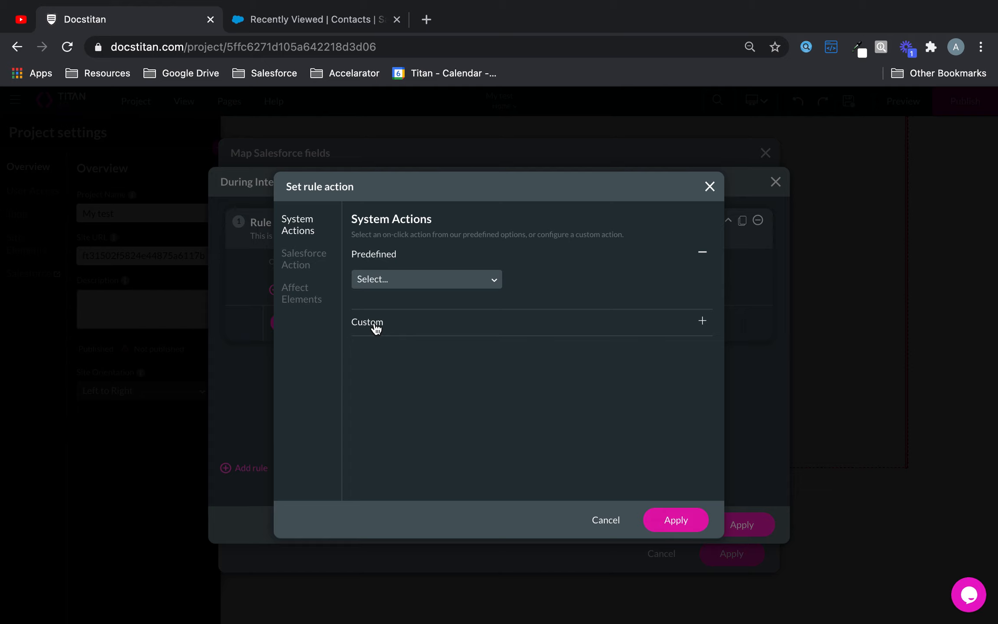
left_click(404, 272)
left_click(516, 456)
left_click(506, 324)
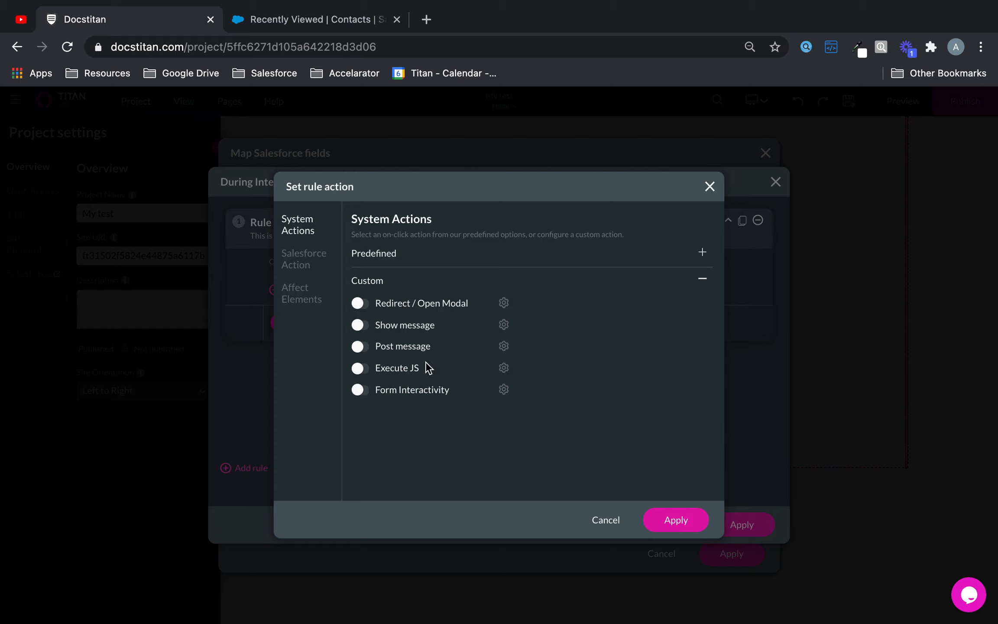
left_click(308, 265)
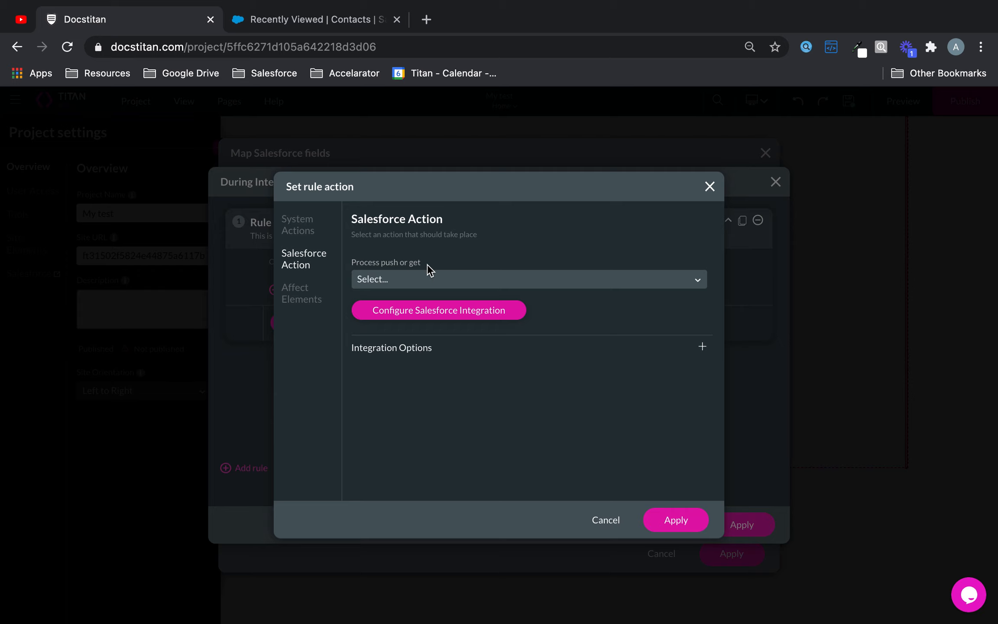
left_click(306, 297)
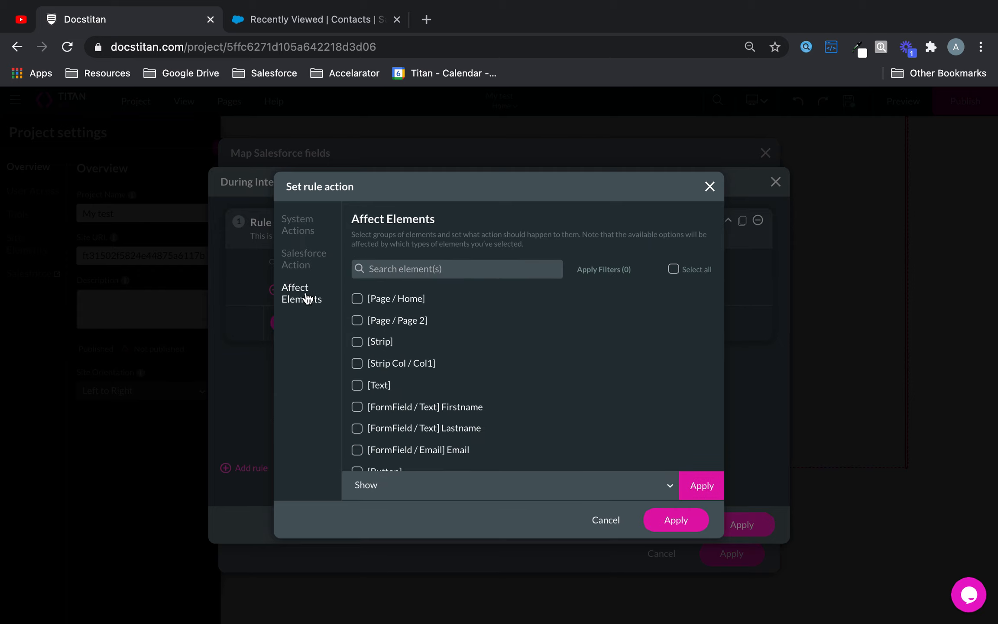
Step: Target the Button element and add a Disable action to it
scroll(517, 347, "down", 3)
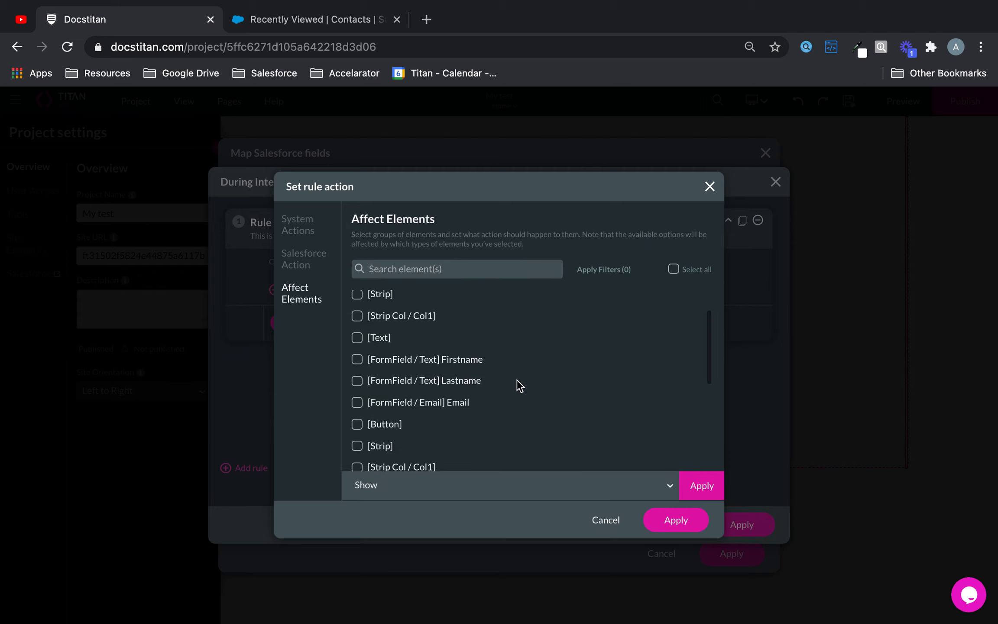
left_click(357, 405)
left_click(444, 485)
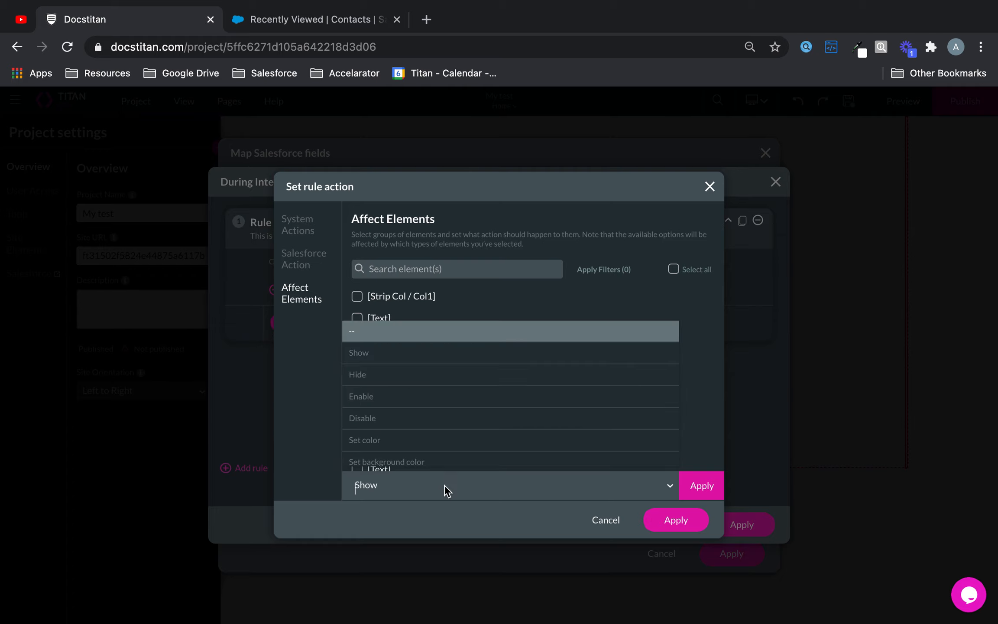
left_click(414, 419)
left_click(699, 487)
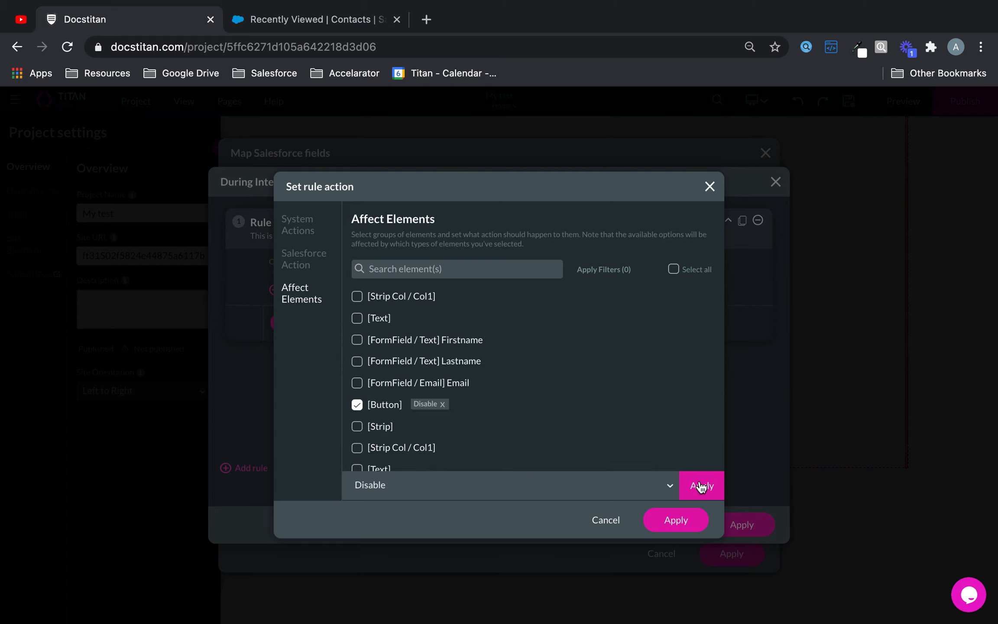
Step: Add a red #E00404 background colour action to the Button and confirm the rule
left_click(398, 489)
left_click(412, 459)
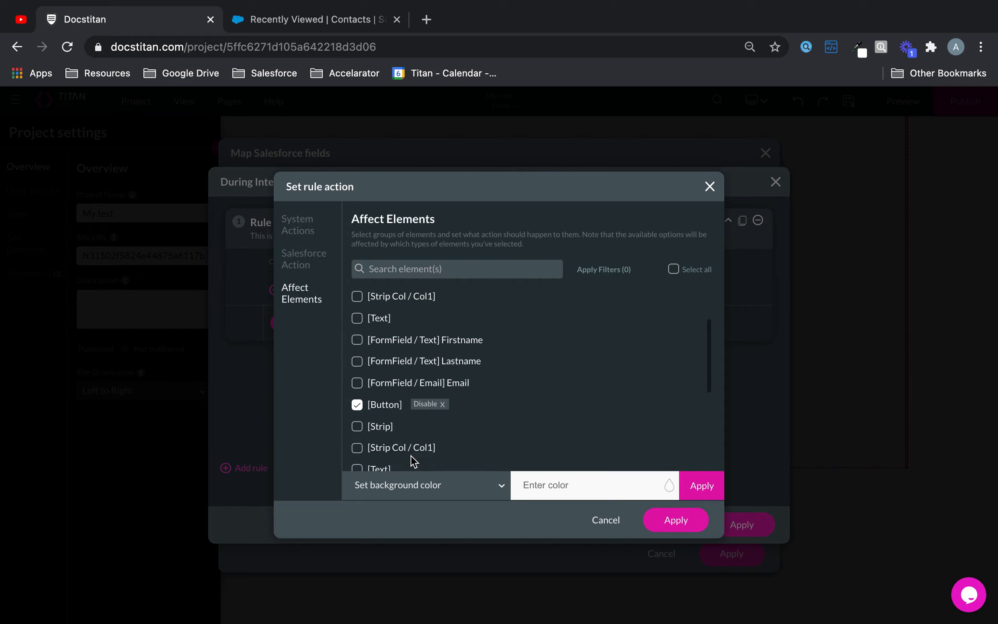
left_click(670, 485)
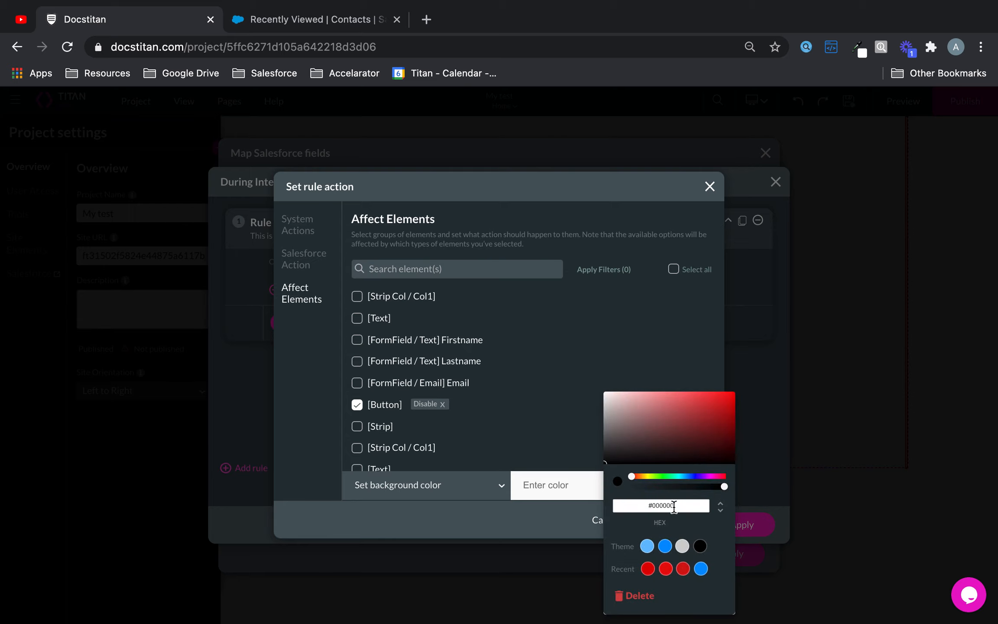
left_click(653, 568)
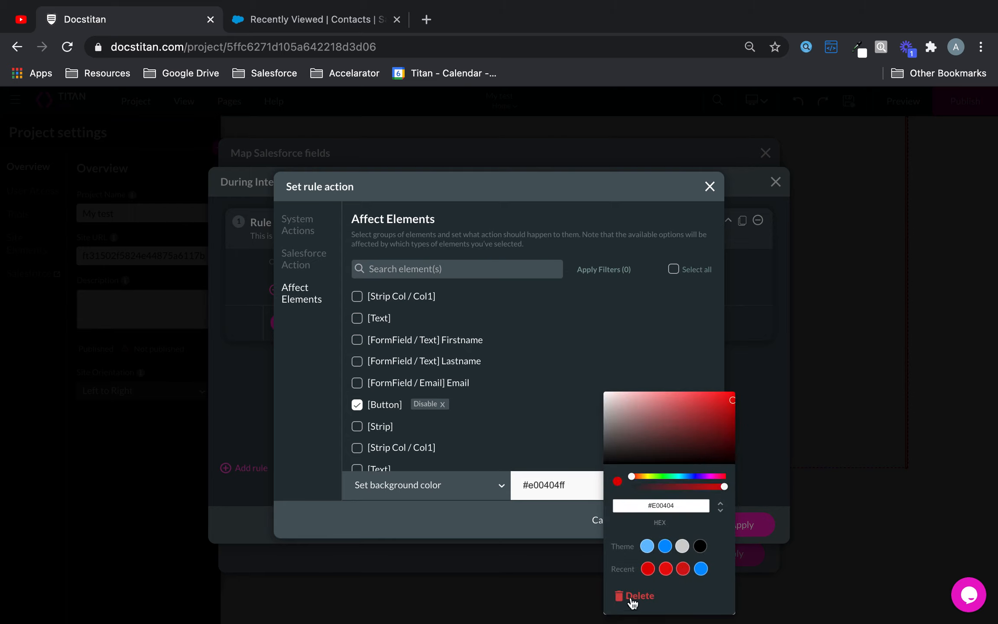
left_click(553, 520)
left_click(704, 485)
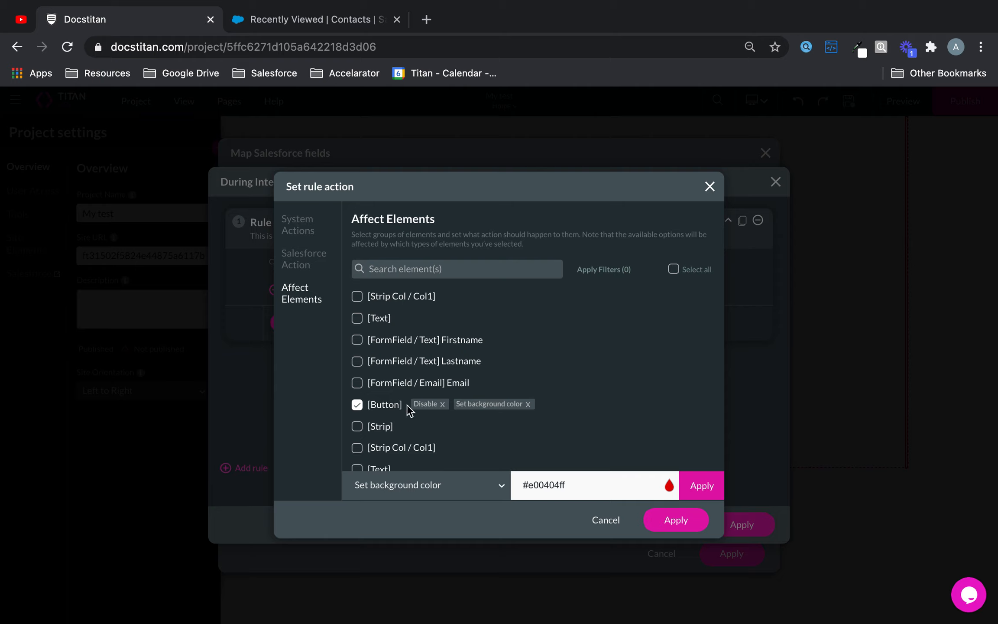
left_click(684, 520)
Step: Confirm the during-integration rule, apply the mapping, and save the project
left_click(720, 523)
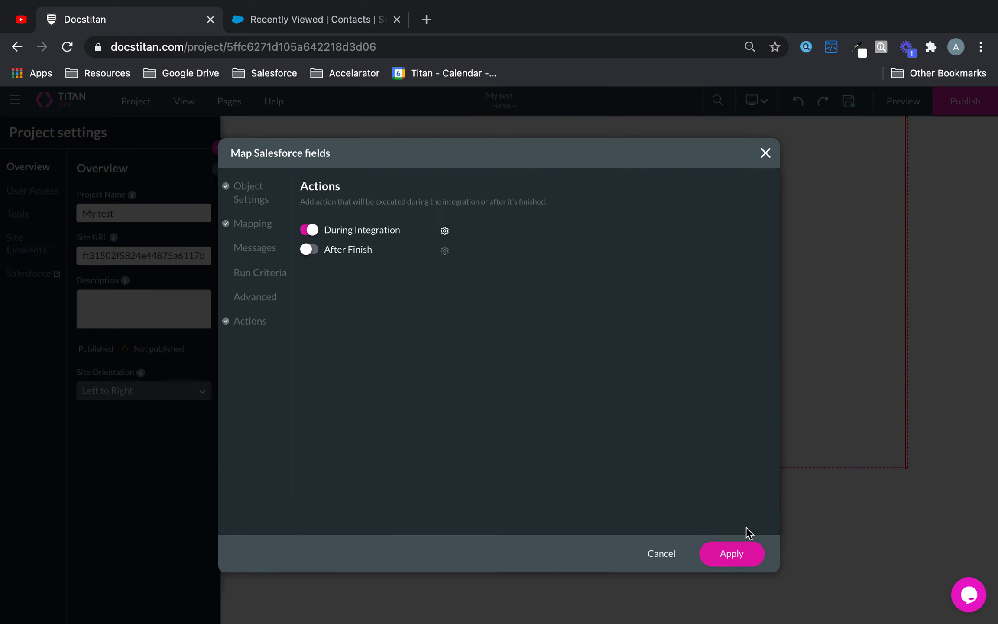
left_click(738, 556)
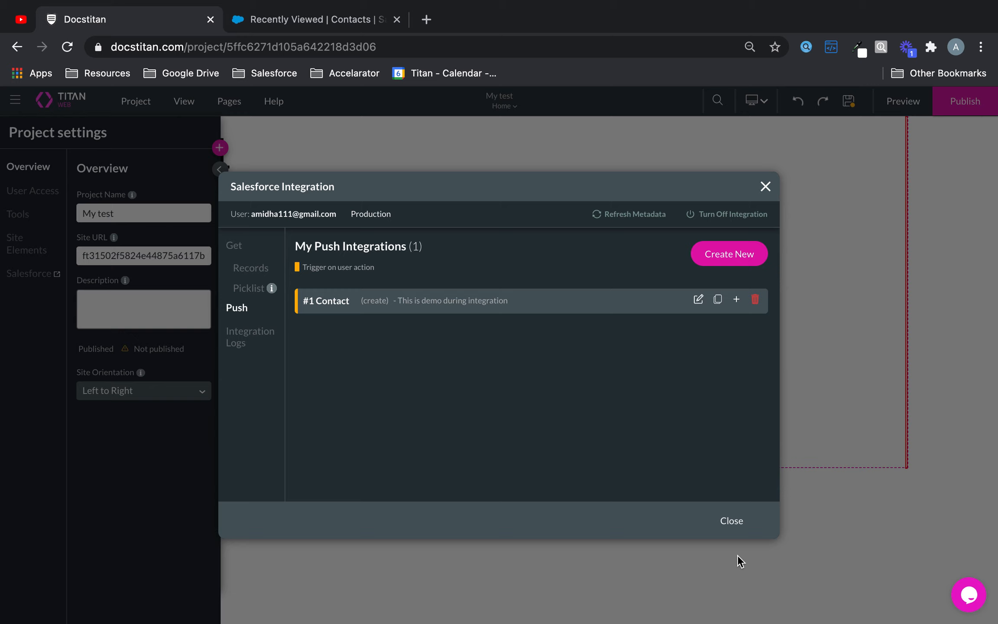
left_click(731, 531)
left_click(848, 102)
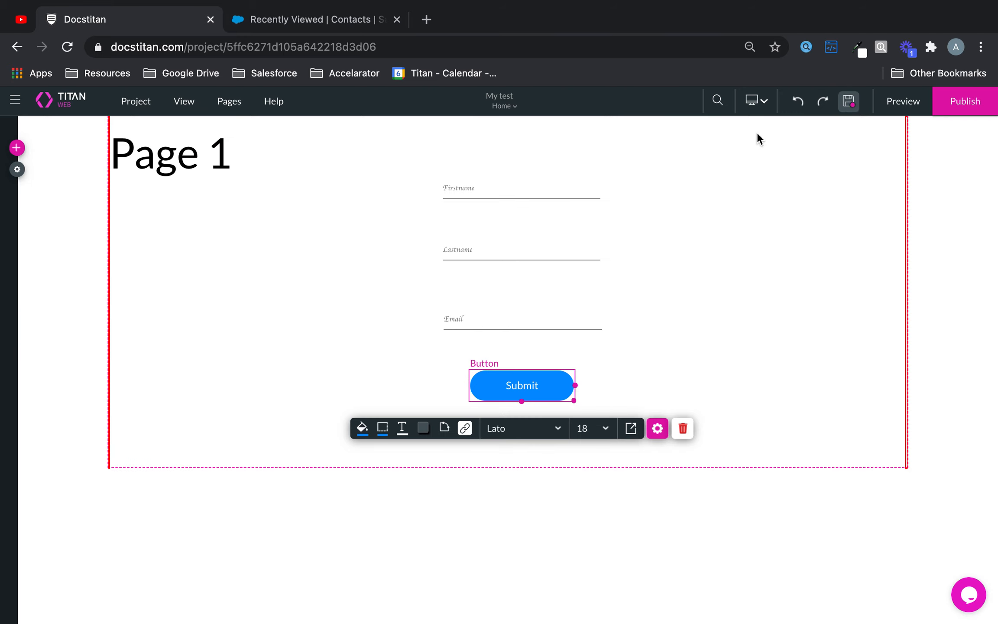
Step: Reopen #1 Contact's during-integration rule to verify the Button's Disable and red background actions
left_click(17, 169)
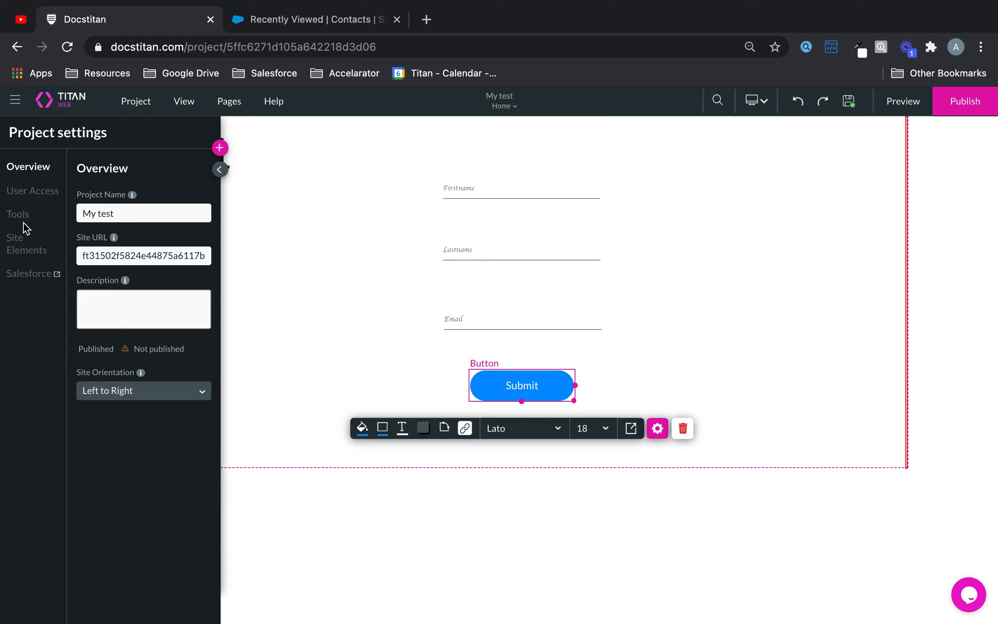
left_click(28, 279)
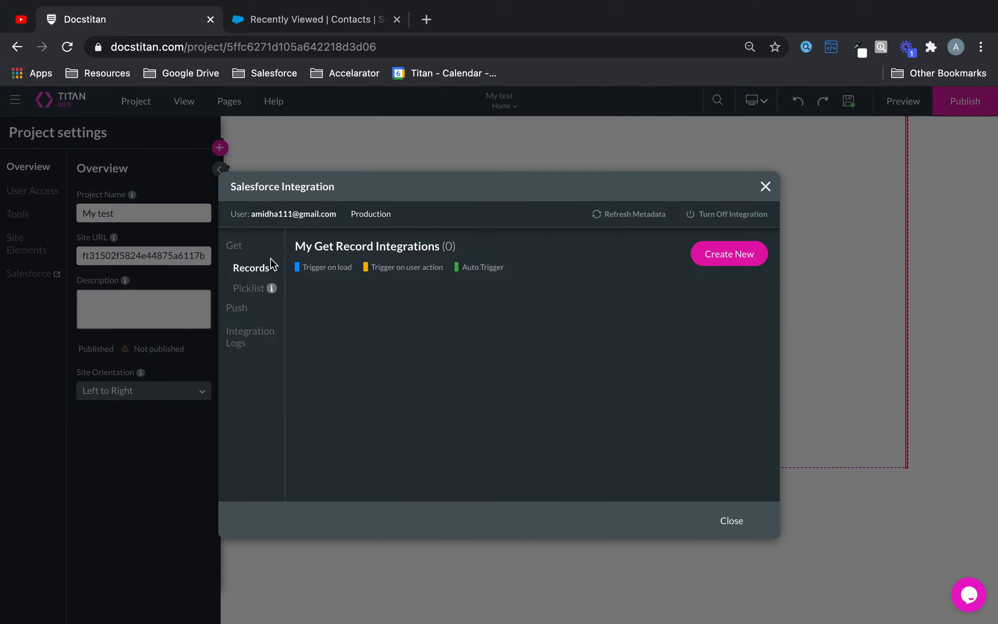
left_click(251, 307)
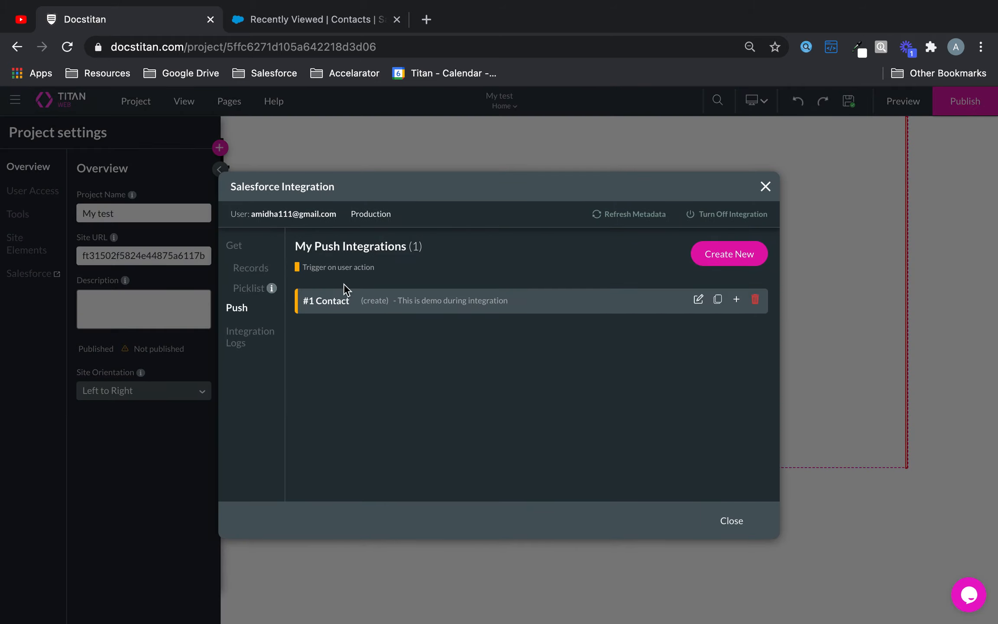
left_click(698, 300)
left_click(263, 326)
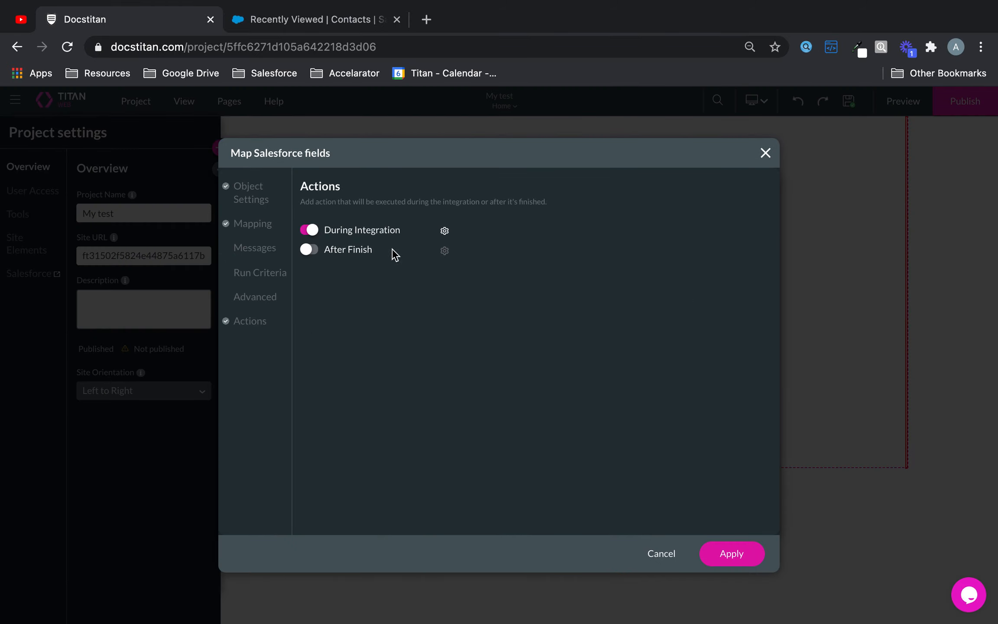
left_click(444, 230)
left_click(364, 323)
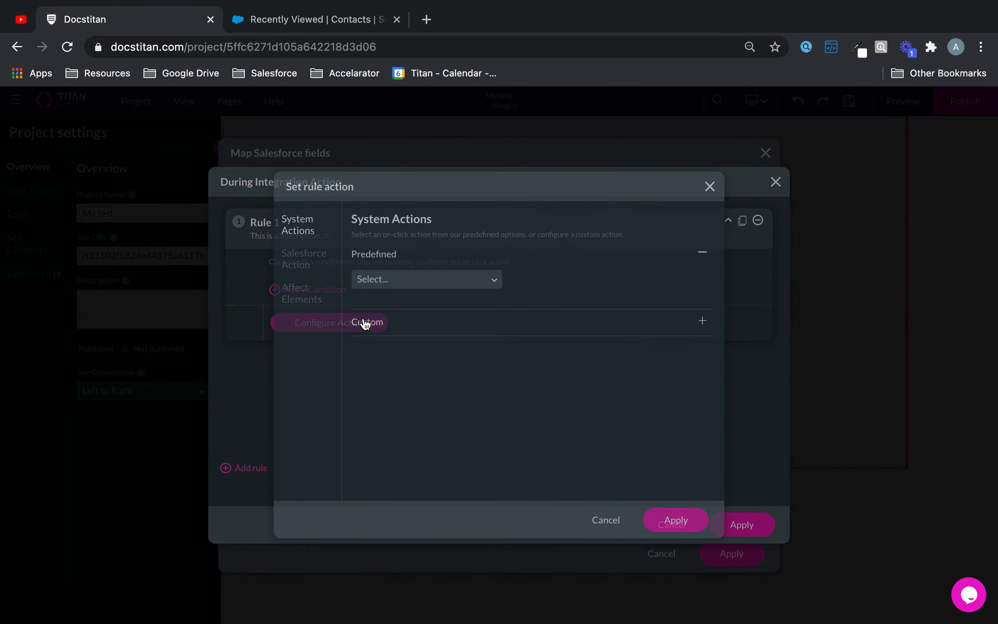
left_click(309, 286)
scroll(492, 359, "down", 5)
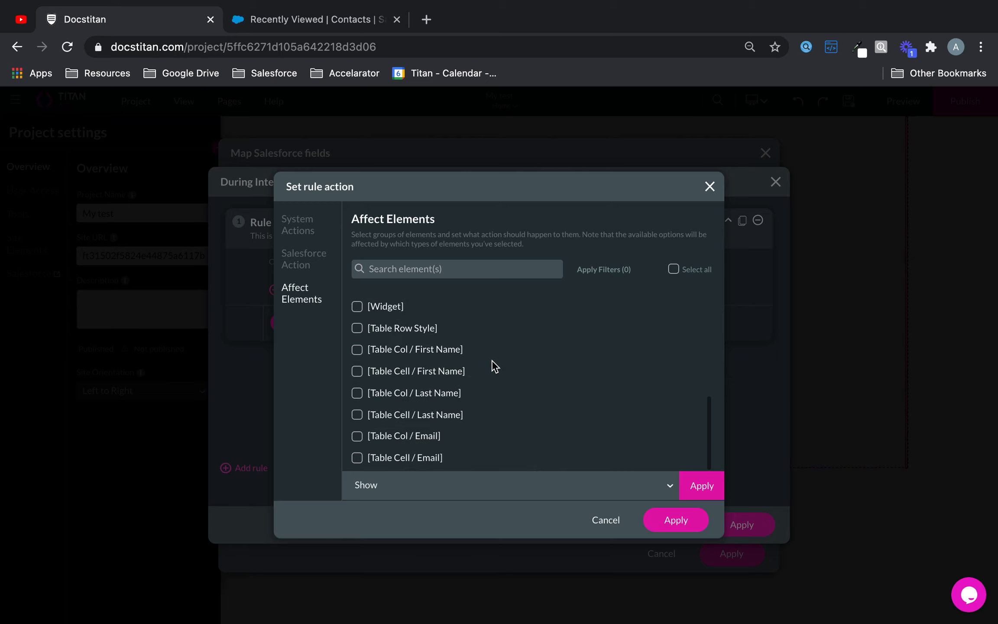
scroll(492, 360, "up", 4)
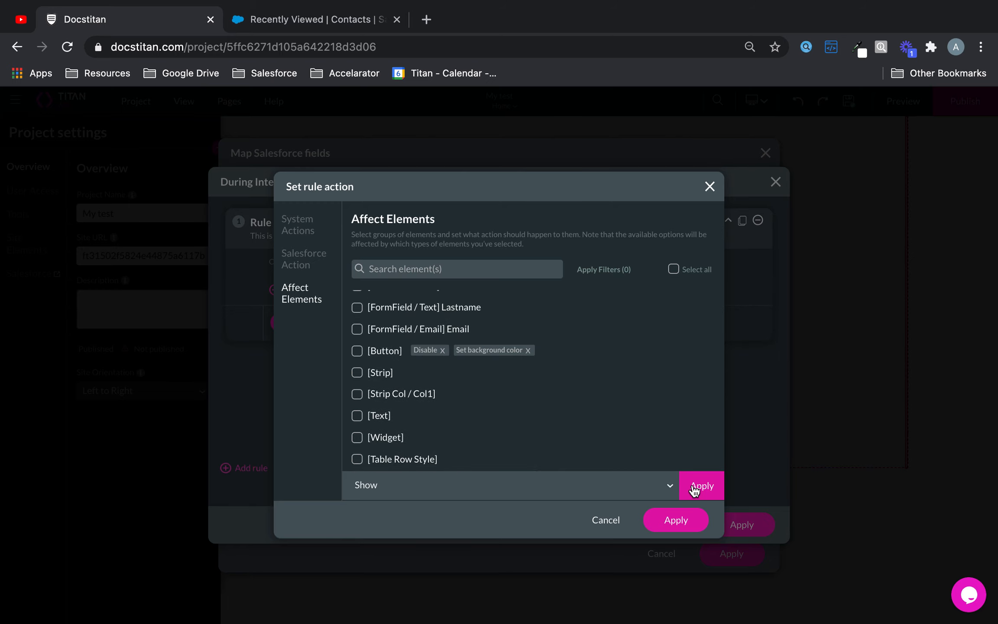
Step: Close the rule, mapping and integration dialogs, and preview the site in a new tab
left_click(678, 520)
left_click(743, 522)
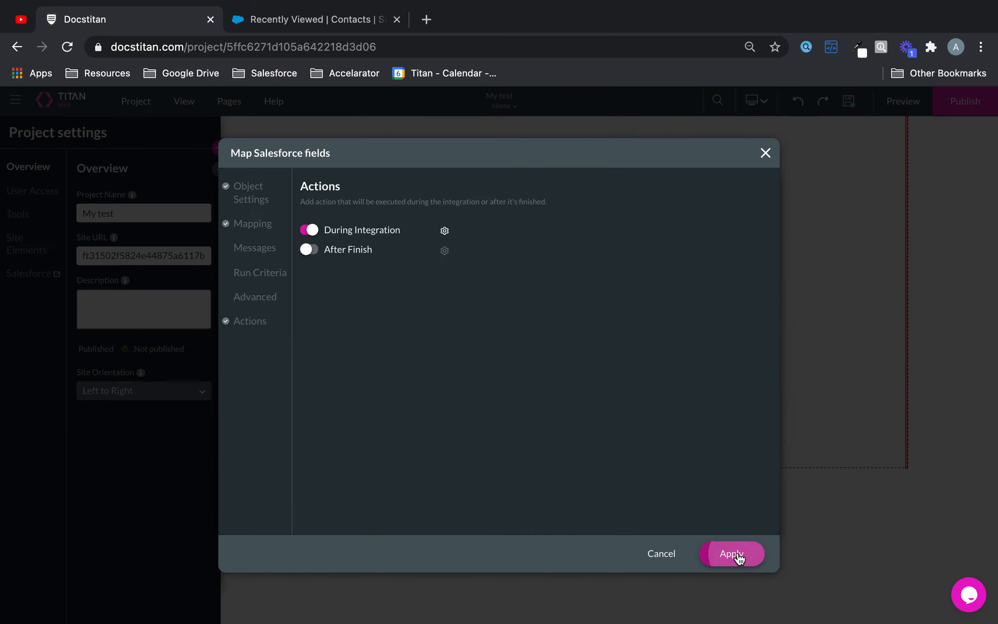
left_click(740, 556)
left_click(765, 186)
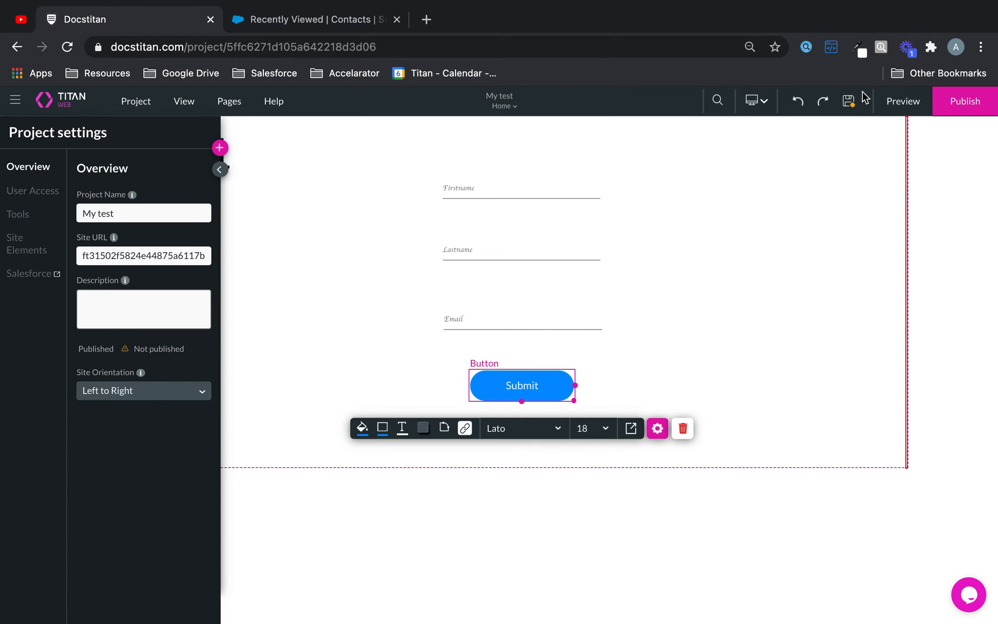
left_click(894, 111)
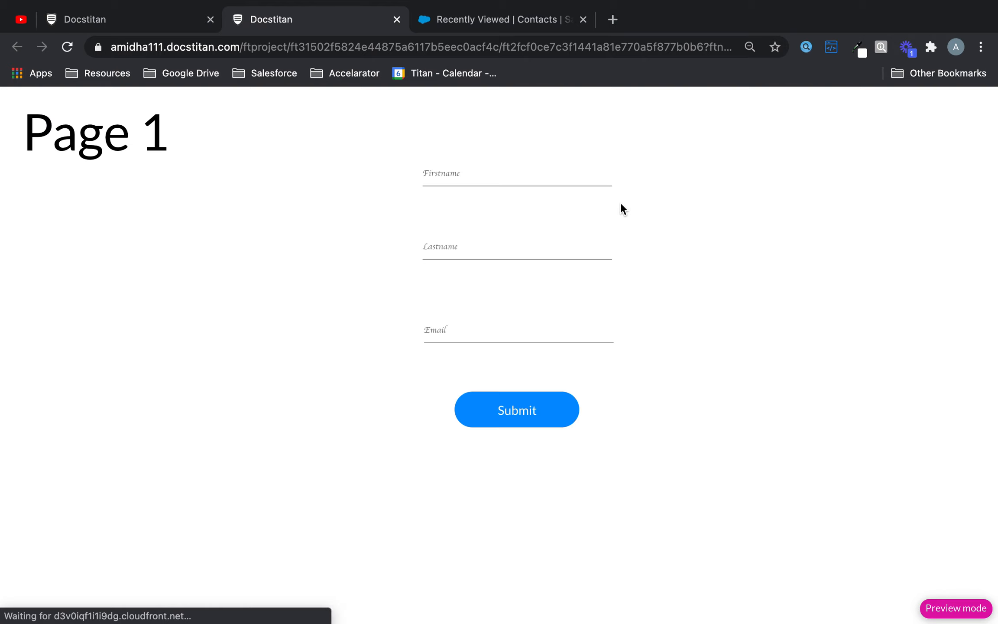
Step: Fill the preview form with a test contact's first name, last name and e-mail, then submit
left_click(553, 174)
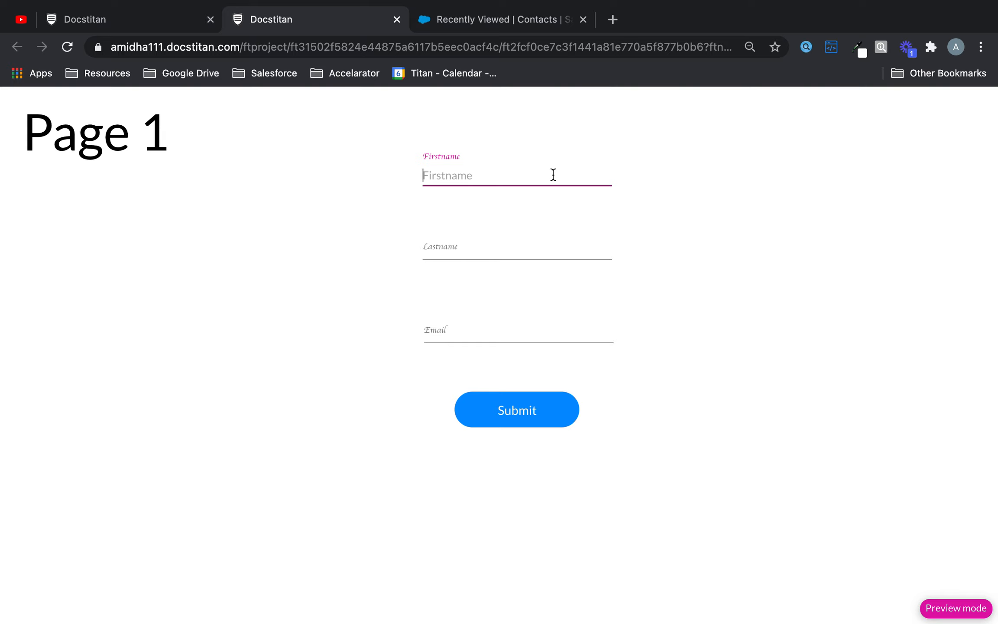
type("Demo")
left_click(591, 257)
type("tes")
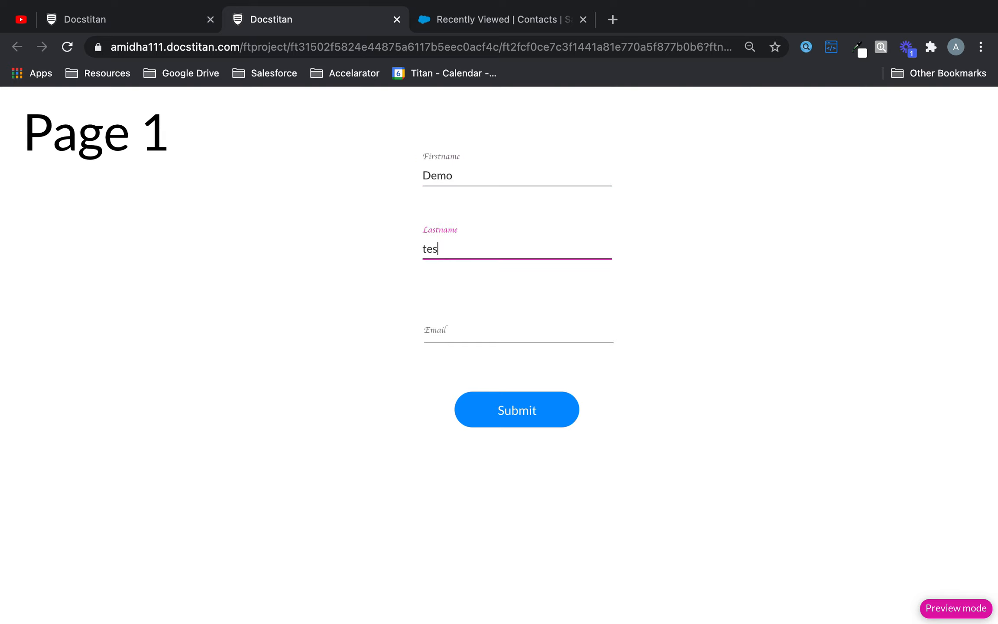
type("tdisable")
left_click(577, 349)
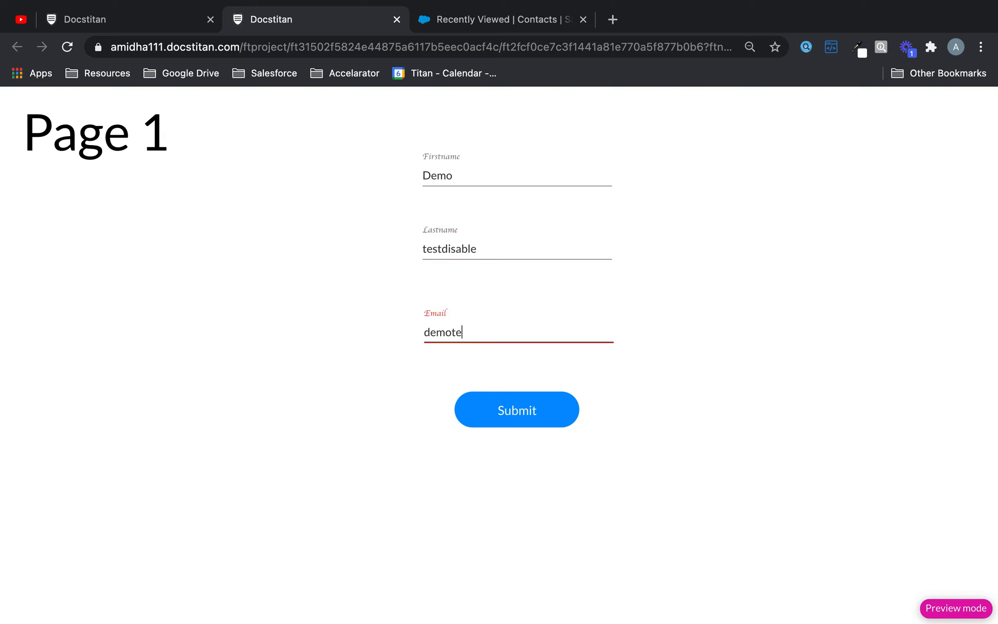
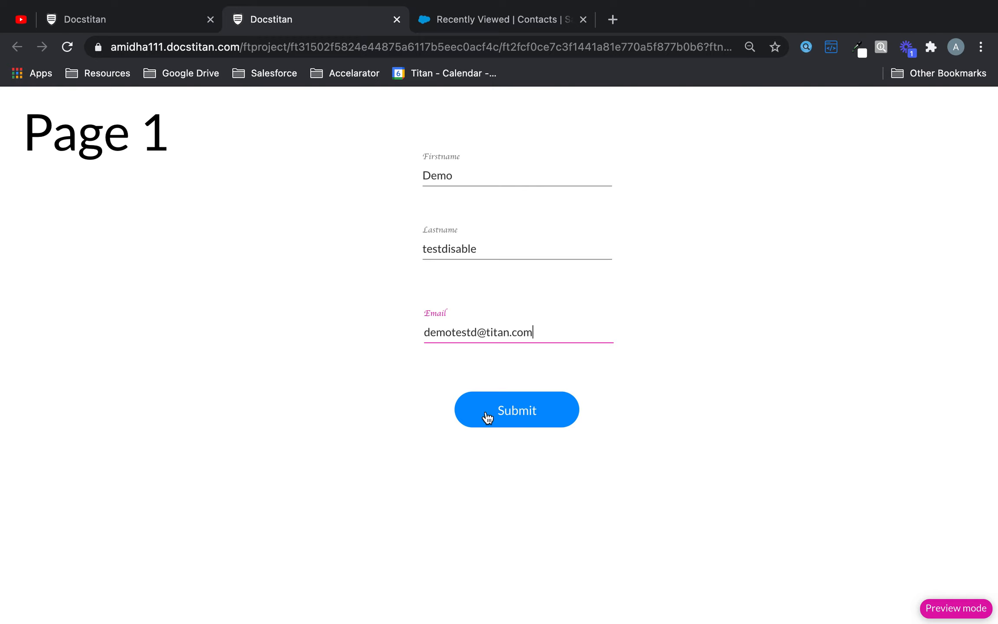
left_click(570, 415)
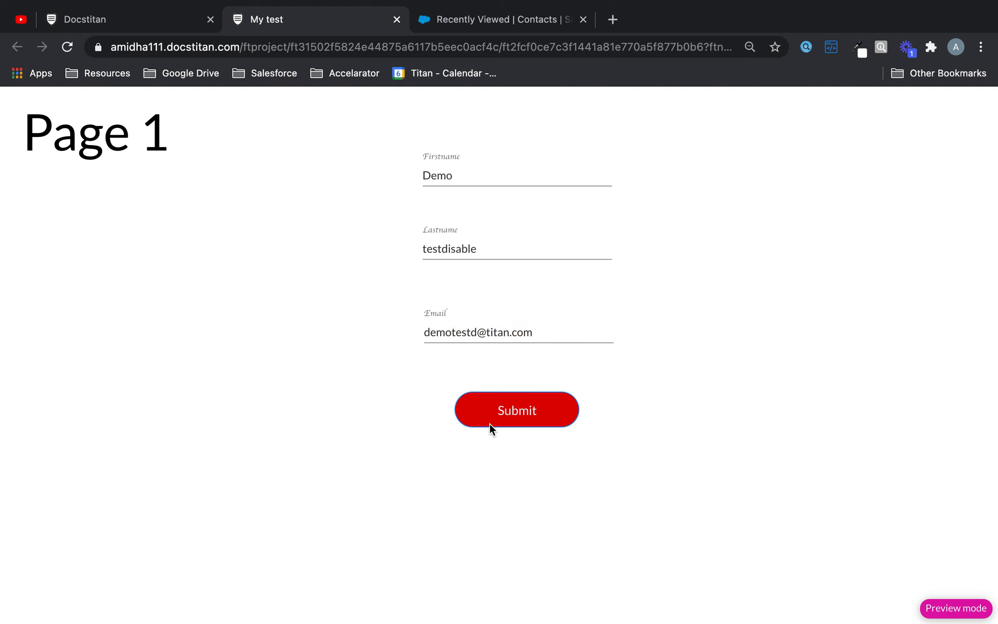
Step: Refresh Salesforce's Recently Viewed Contacts list and open the newly created test contact
left_click(534, 399)
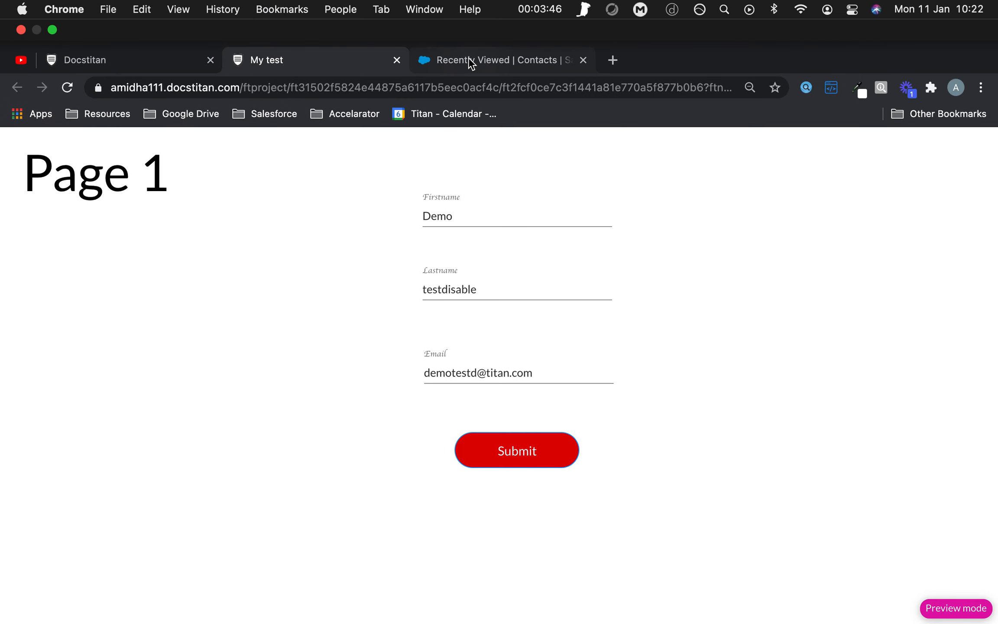
left_click(471, 62)
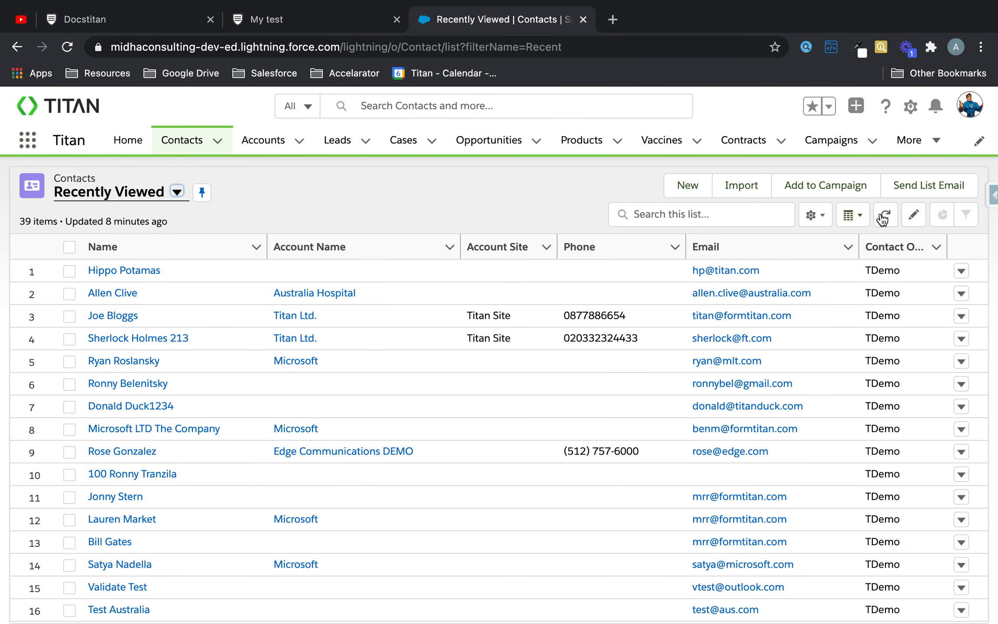
left_click(887, 214)
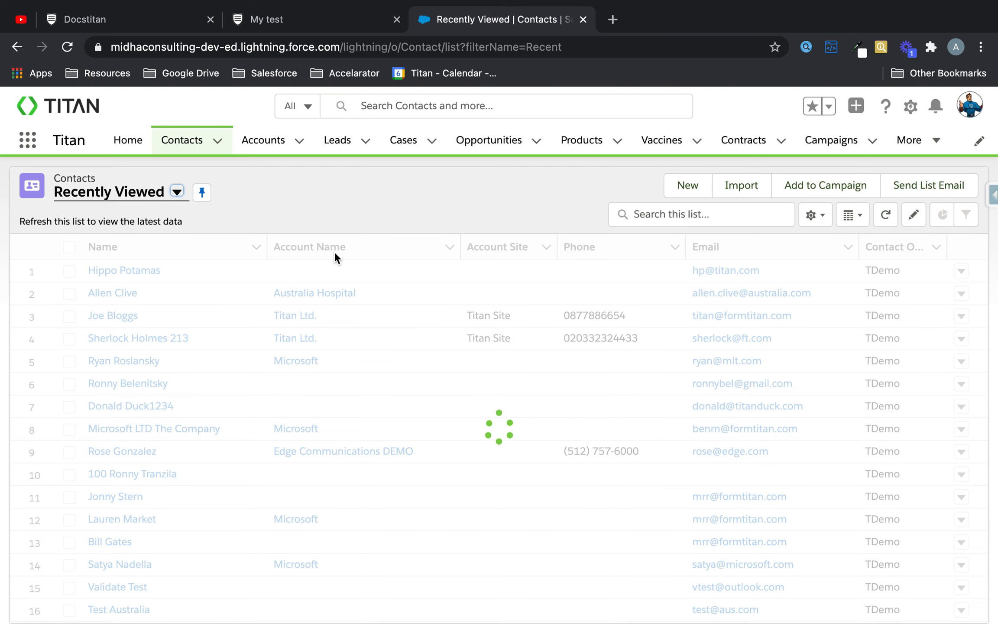
left_click(139, 270)
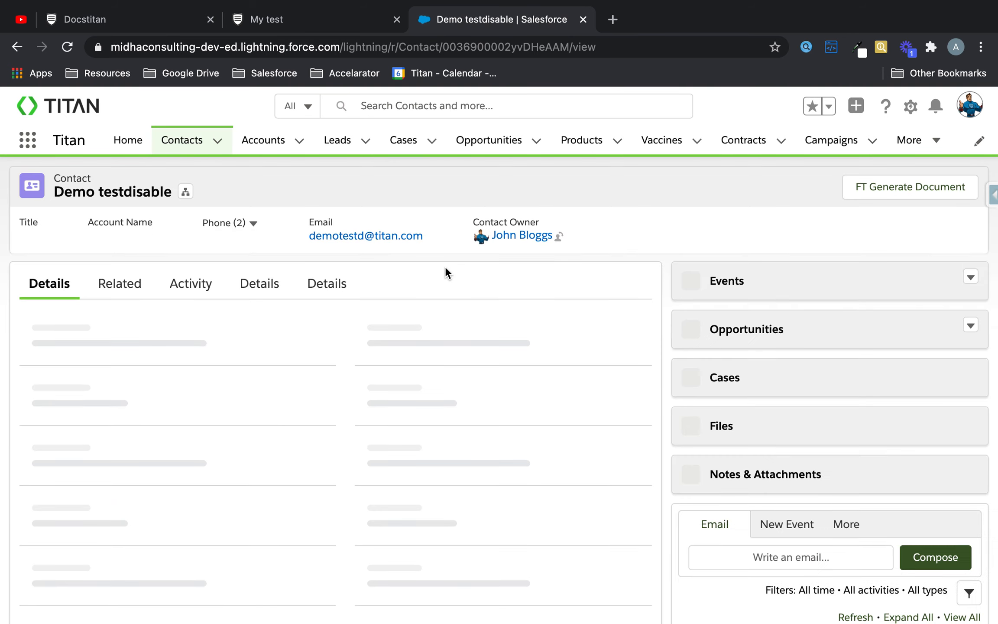
Step: Go back to the My test form preview tab
left_click(311, 19)
double_click(532, 412)
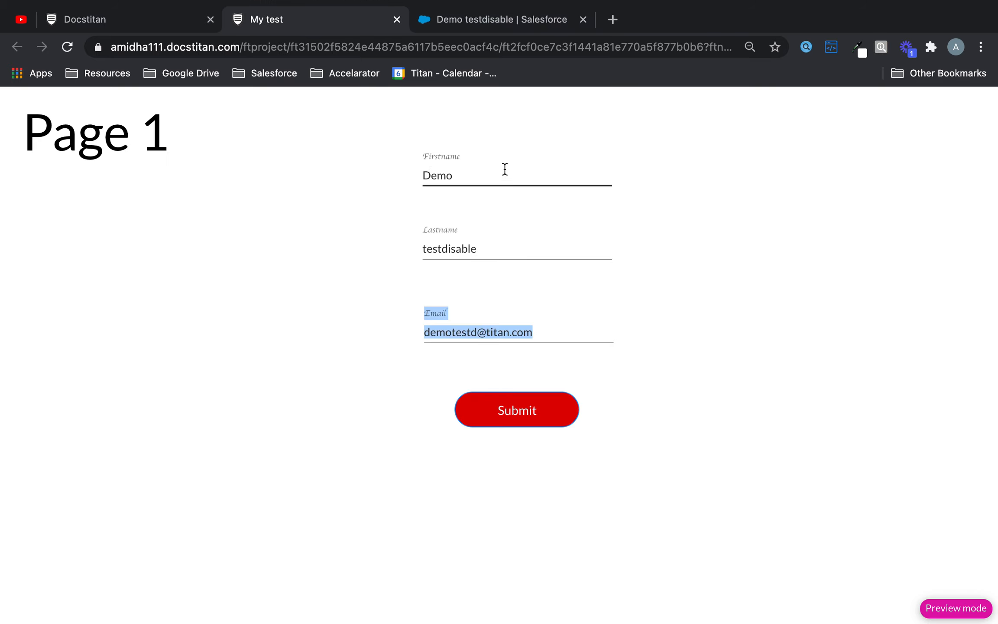
left_click(488, 242)
left_click(314, 299)
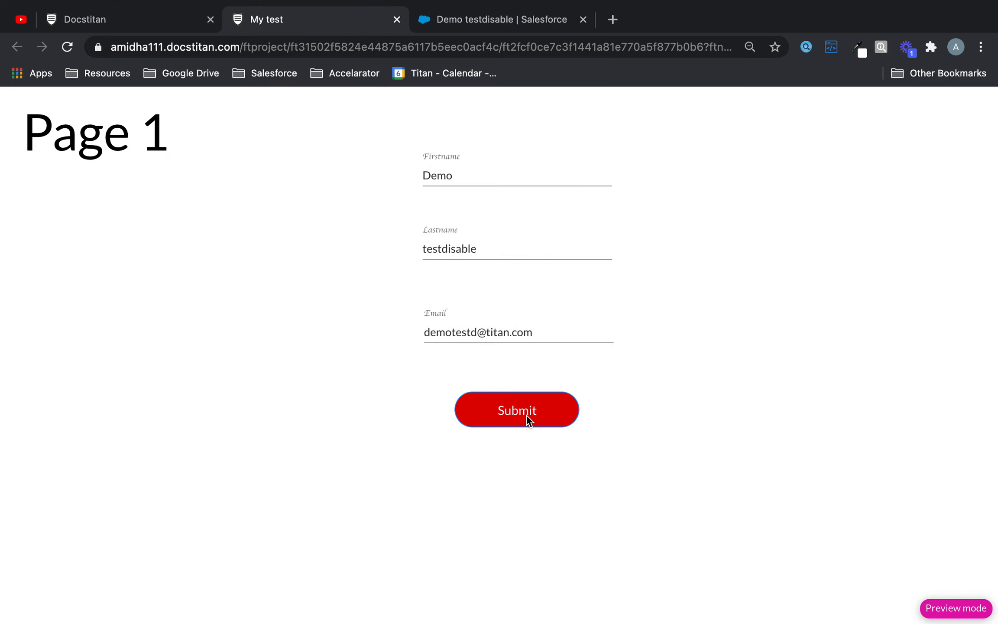
Step: Back in the editor, open the #1 Contact push integration's Actions section
left_click(126, 21)
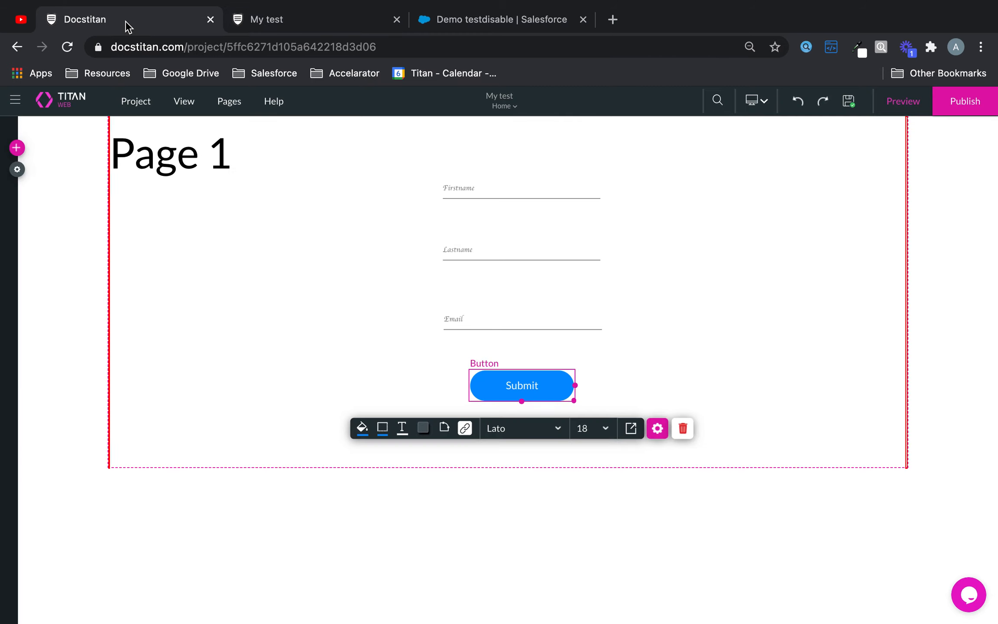
left_click(17, 170)
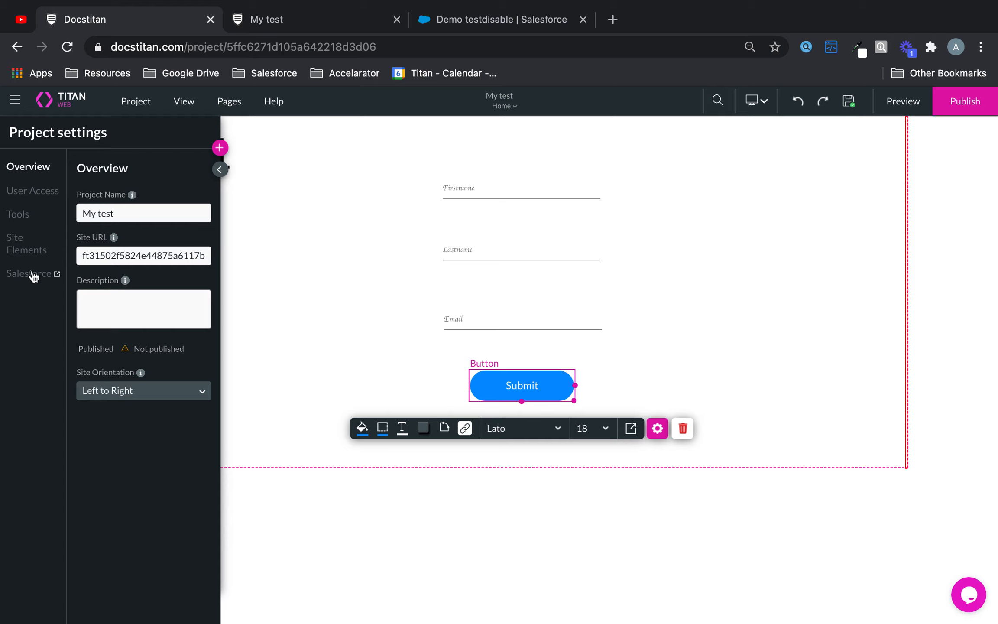
left_click(345, 30)
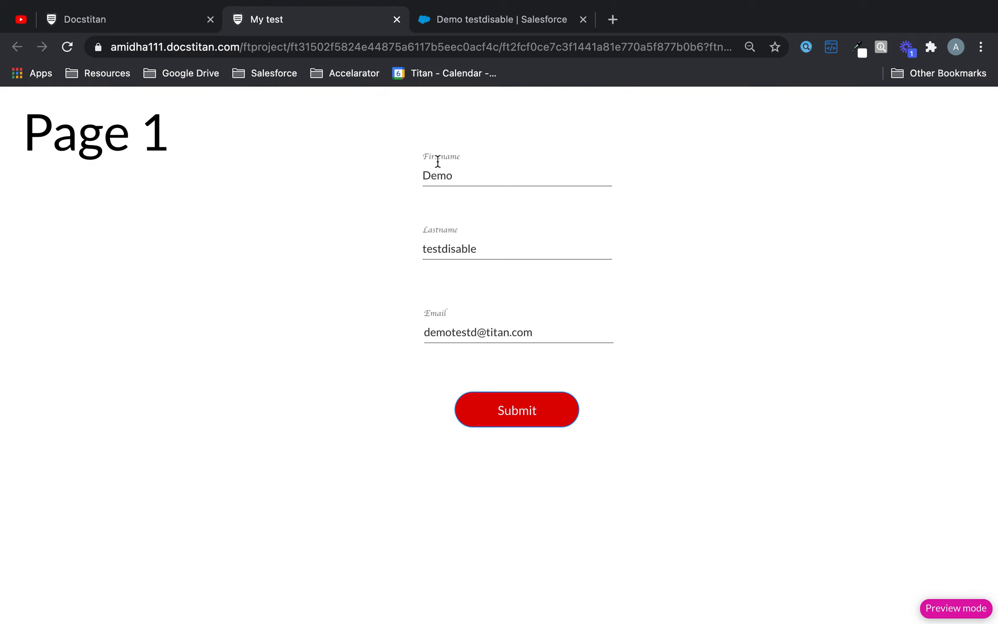
left_click(97, 19)
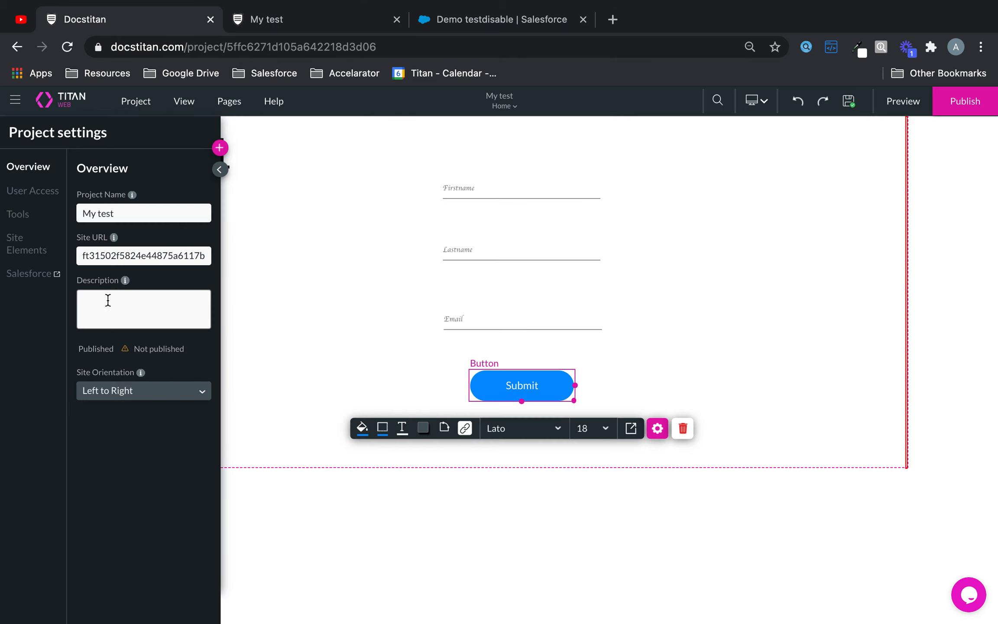
left_click(36, 278)
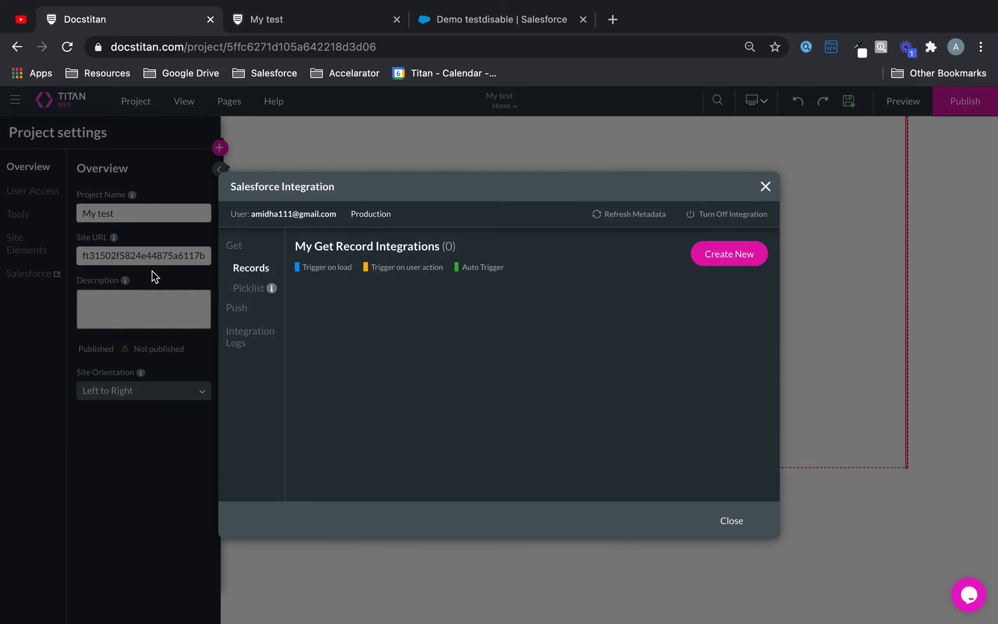
left_click(246, 310)
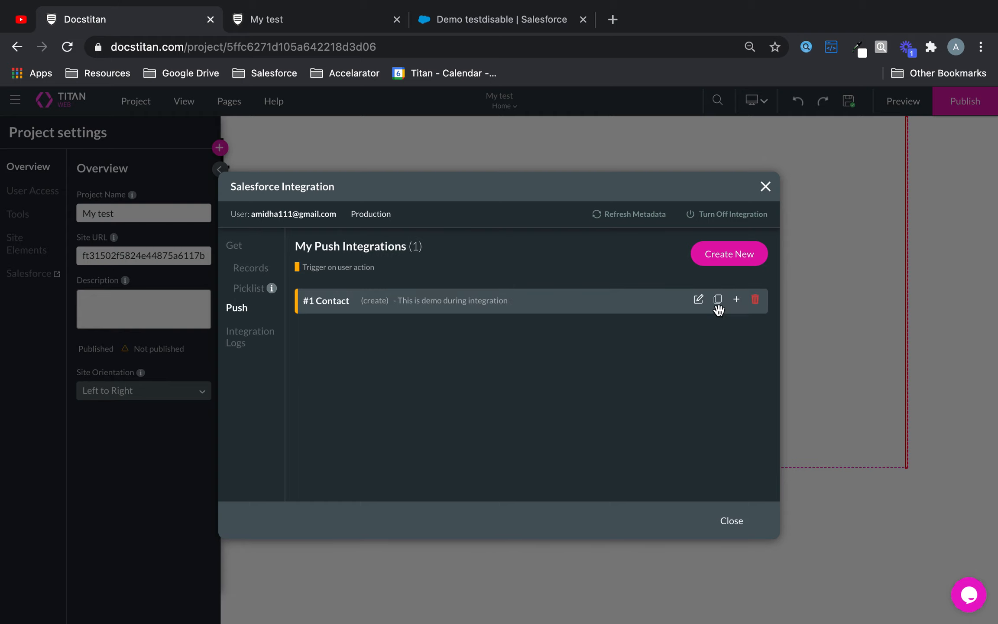
left_click(698, 303)
left_click(253, 325)
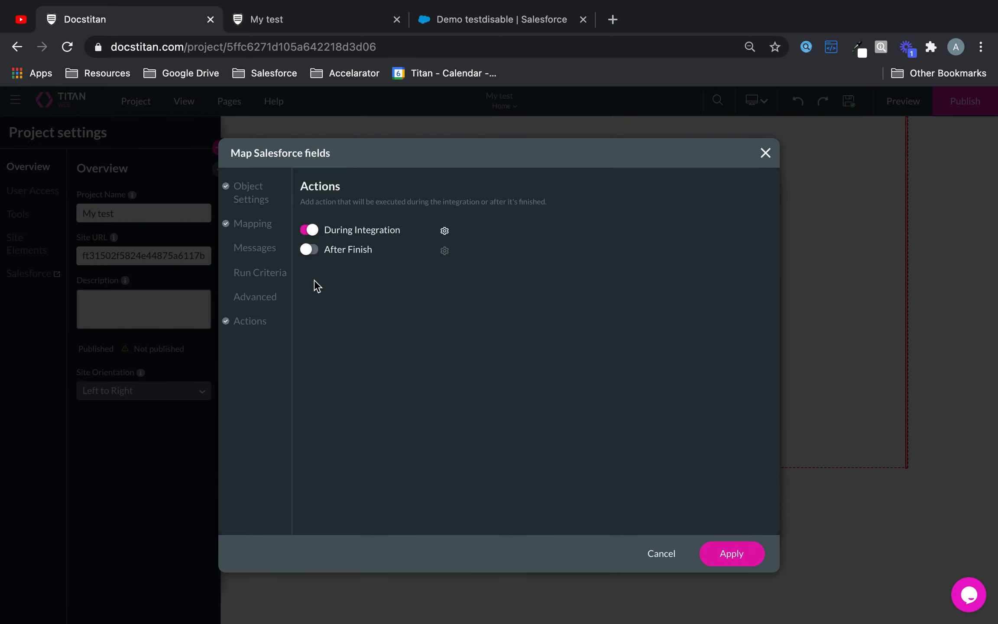
Step: Enable After Finish and make Rule 1 a custom Show message action
left_click(310, 250)
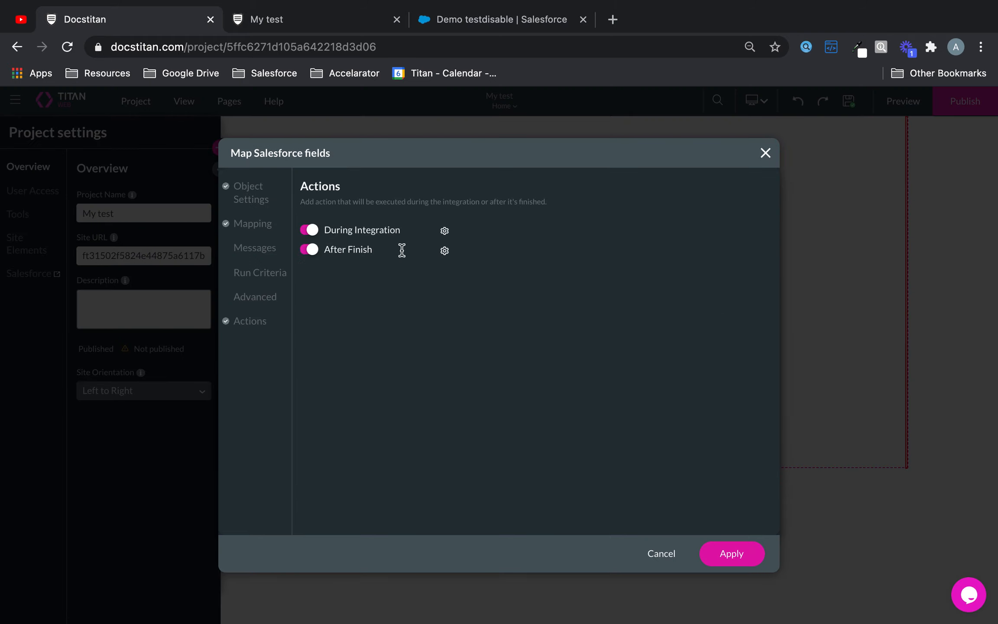
left_click(445, 251)
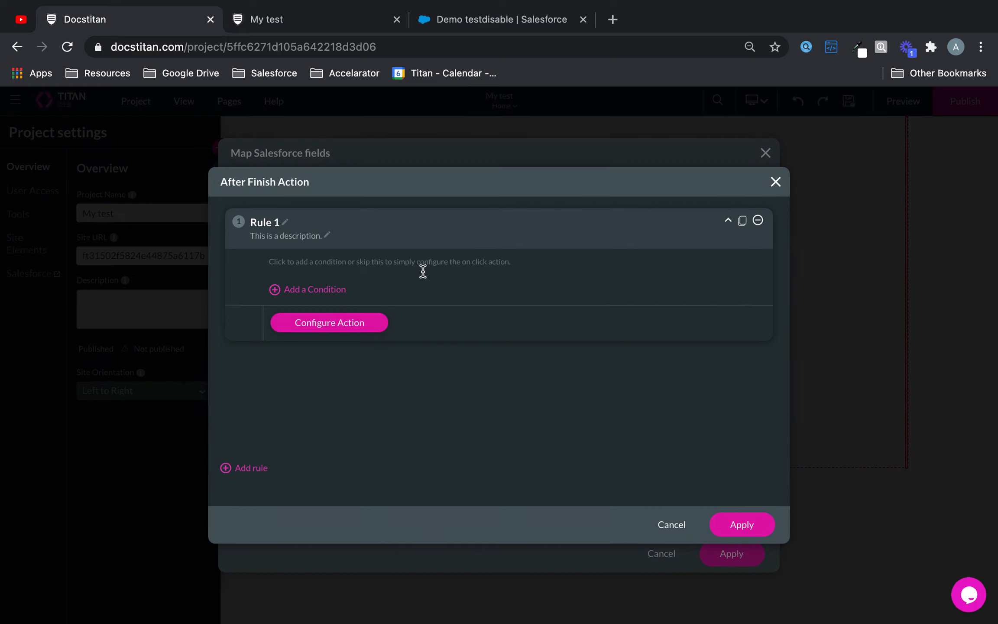
left_click(340, 324)
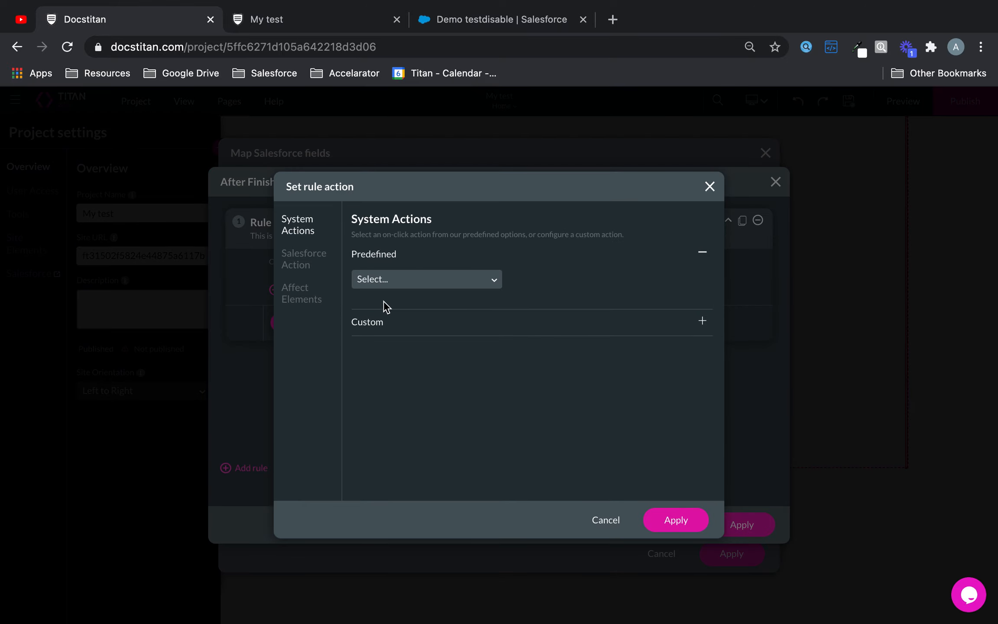
left_click(386, 322)
left_click(503, 324)
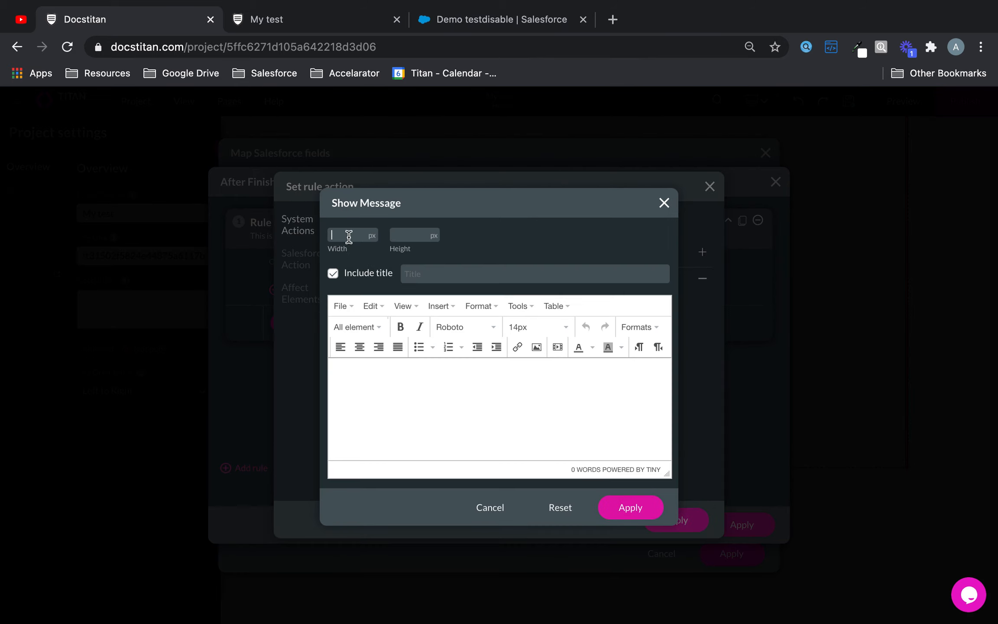
Step: Make the message 400×400, titled 'Congrats!', saying 'Your contact has been successfully completed!'
type("400")
key("Tab")
type("400")
left_click(436, 414)
type("Y")
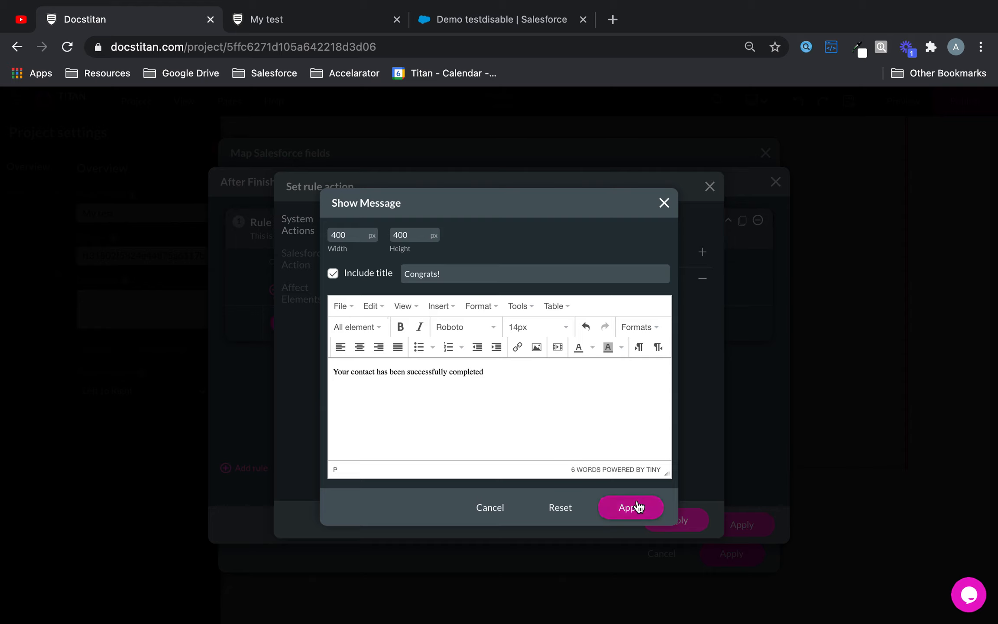
type("!")
left_click(624, 508)
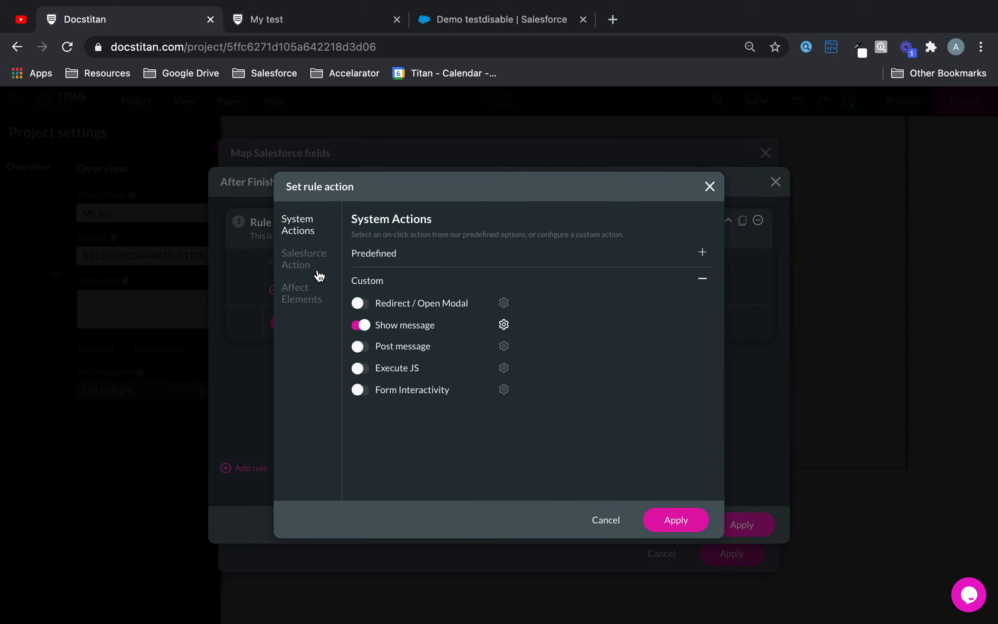
Step: Add the Button to the after-finish rule's affected elements with an Enable action
left_click(305, 293)
scroll(447, 366, "down", 5)
scroll(446, 371, "down", 3)
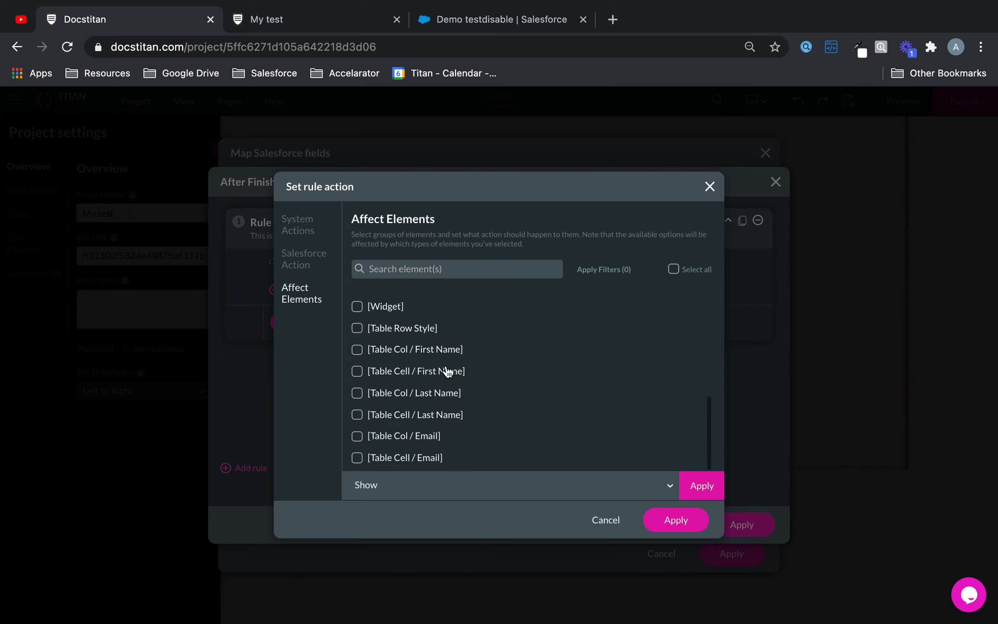
scroll(445, 370, "up", 3)
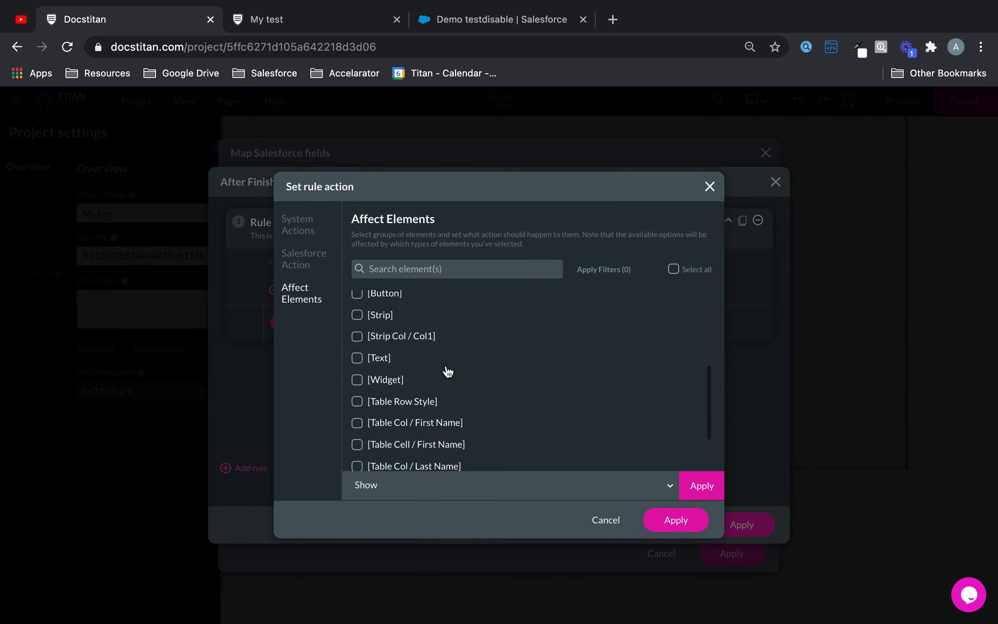
left_click(357, 294)
left_click(582, 483)
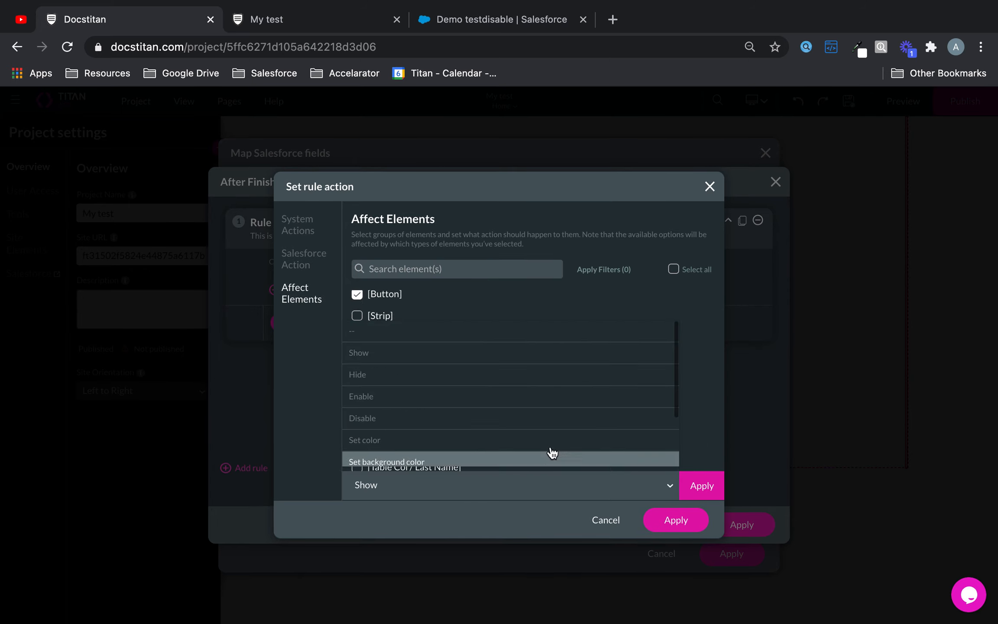
left_click(549, 395)
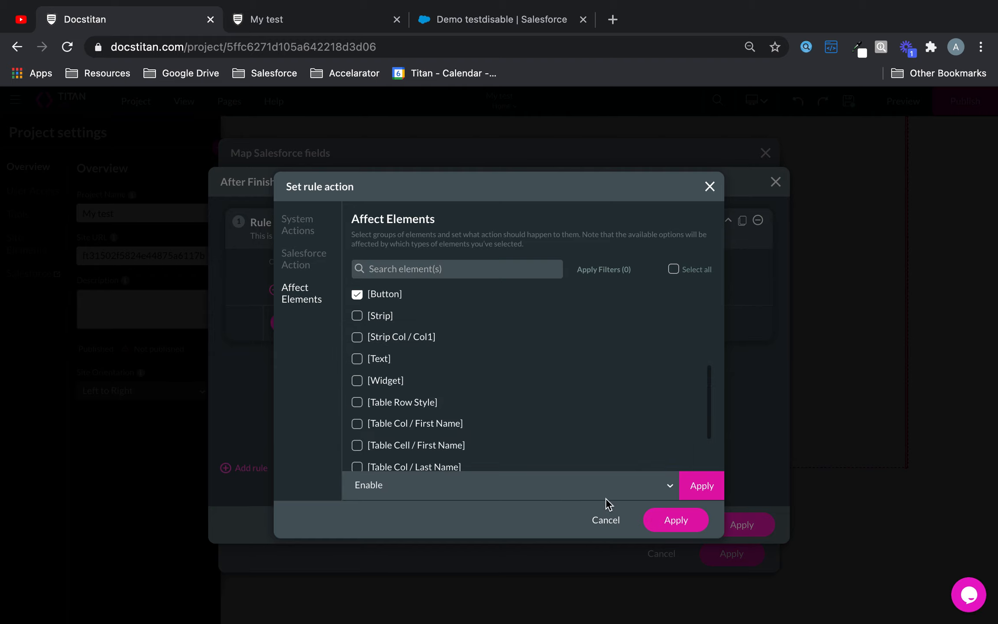
left_click(702, 486)
Step: Add a blue rgba(0,145,255,1) background colour action to the Button and confirm both rule dialogs
left_click(627, 483)
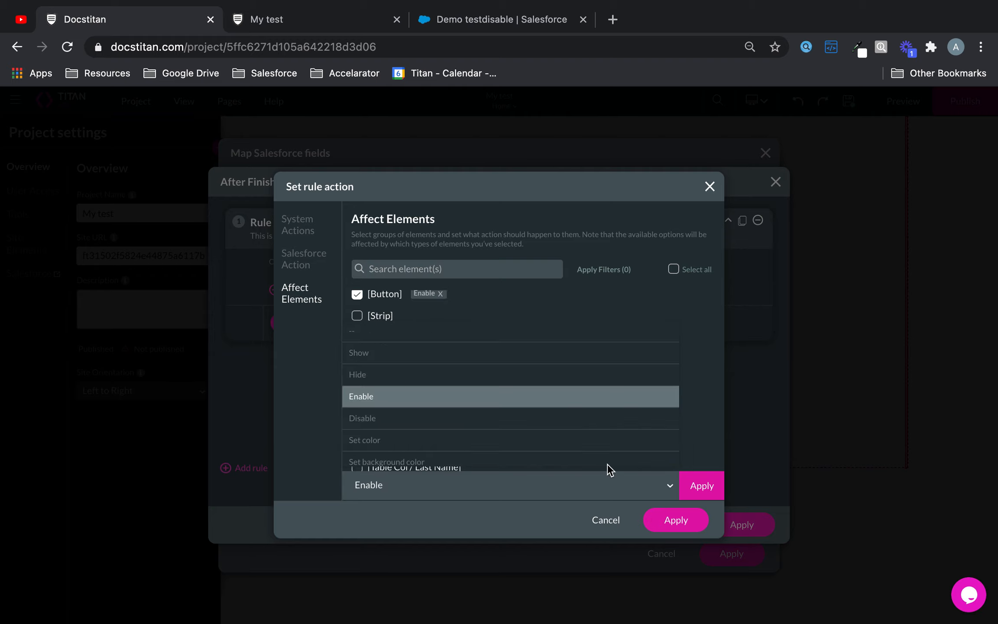
left_click(588, 454)
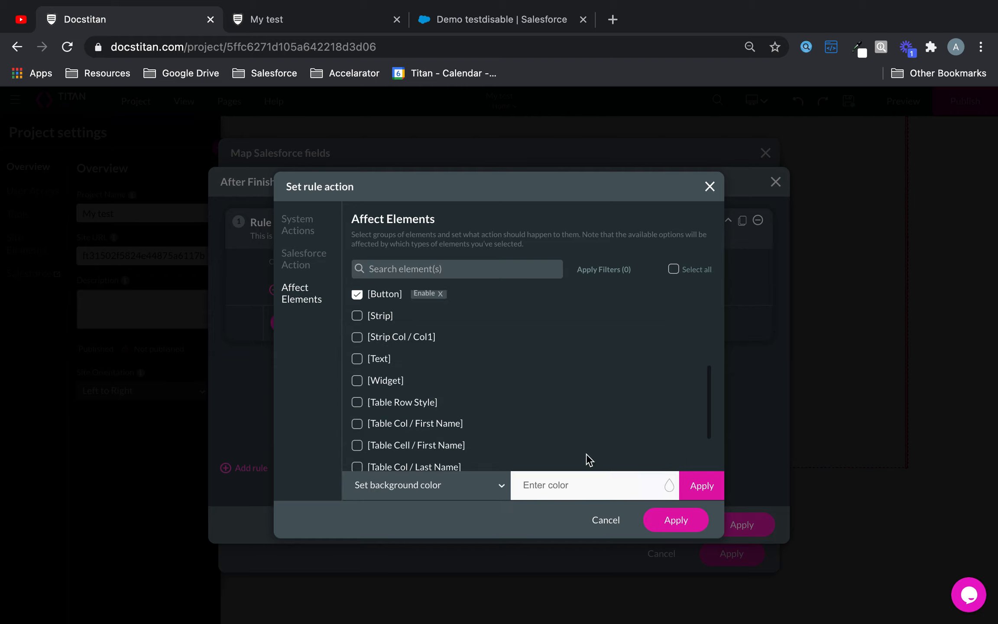
left_click(670, 486)
left_click(665, 546)
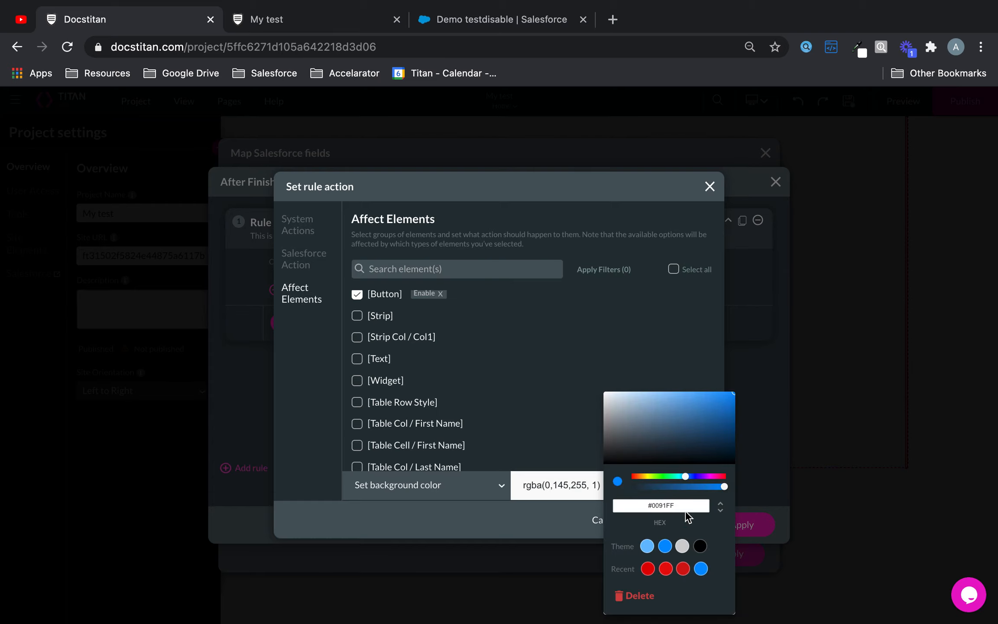
left_click(550, 522)
left_click(707, 486)
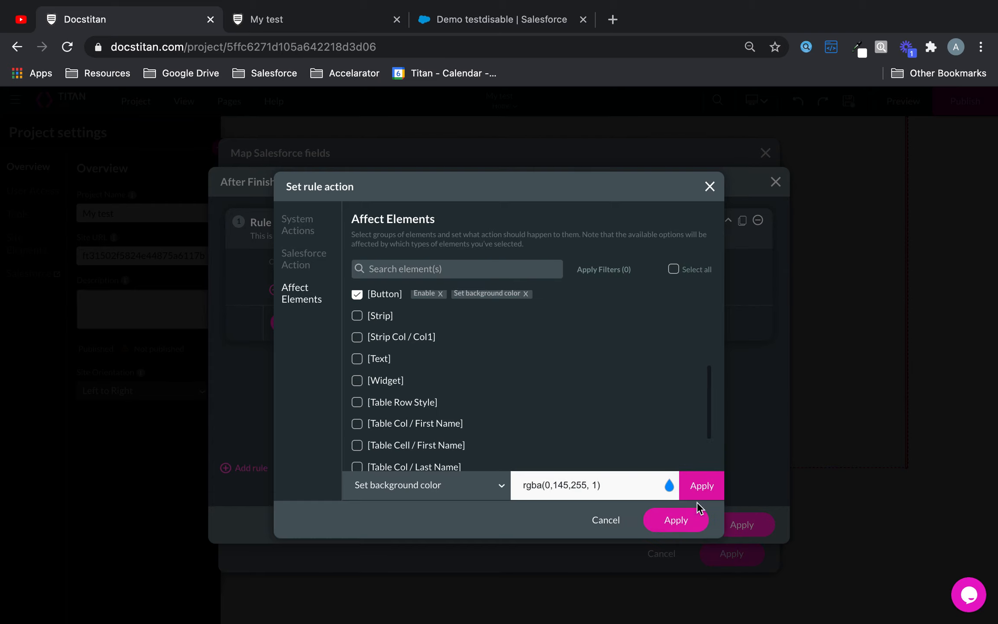
left_click(690, 520)
left_click(729, 522)
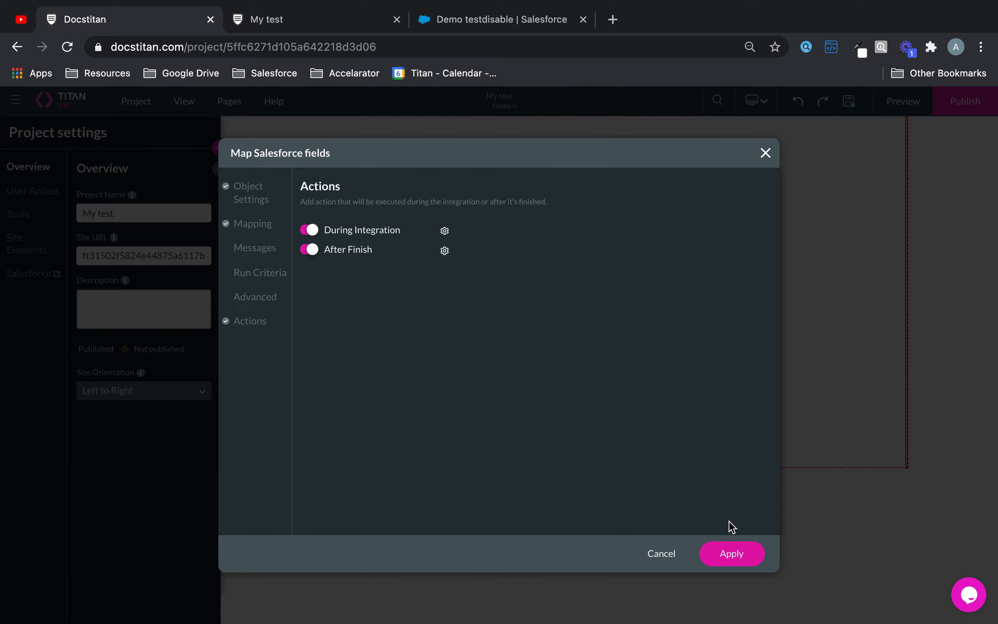
Step: Apply the Salesforce field mapping, save the project, and preview Page 1
left_click(739, 557)
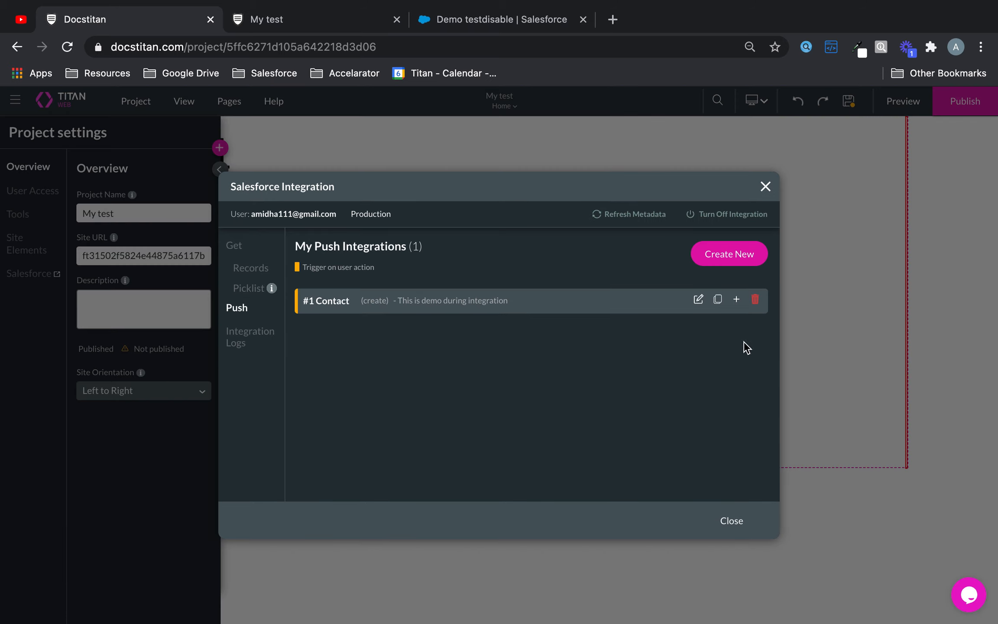
left_click(732, 521)
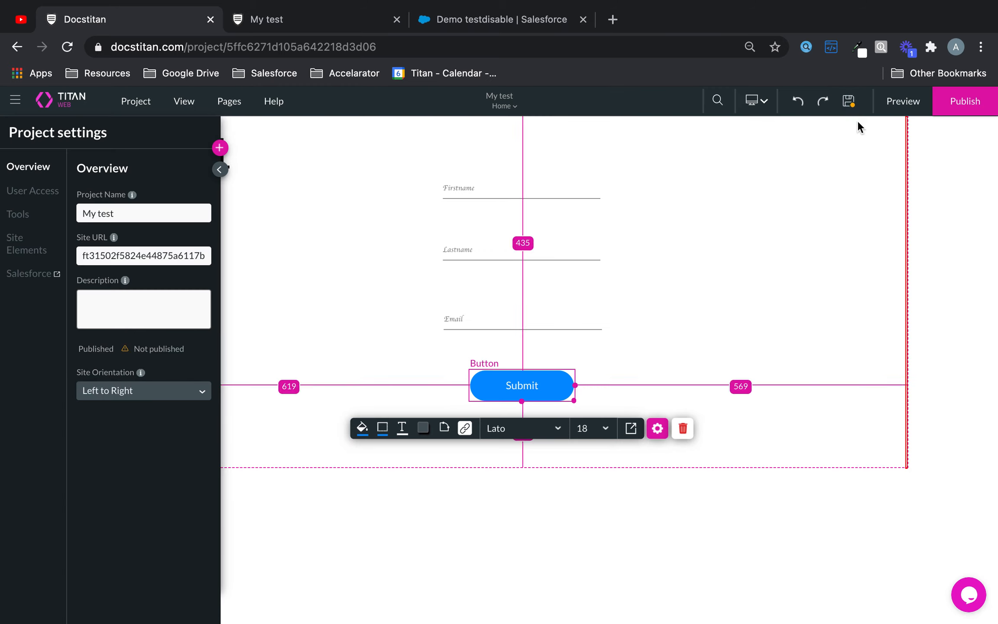
left_click(853, 107)
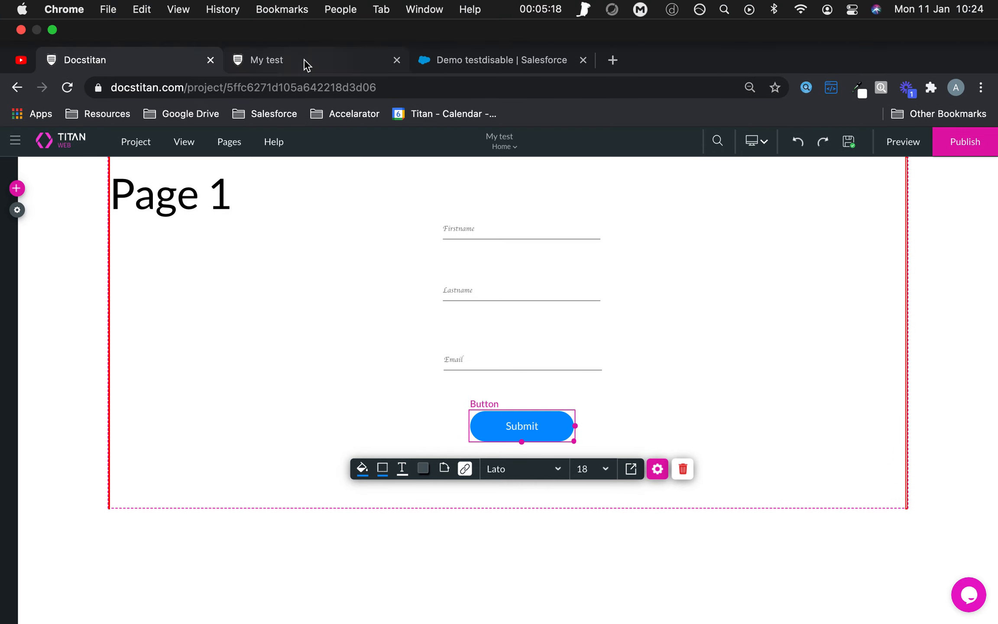
left_click(539, 9)
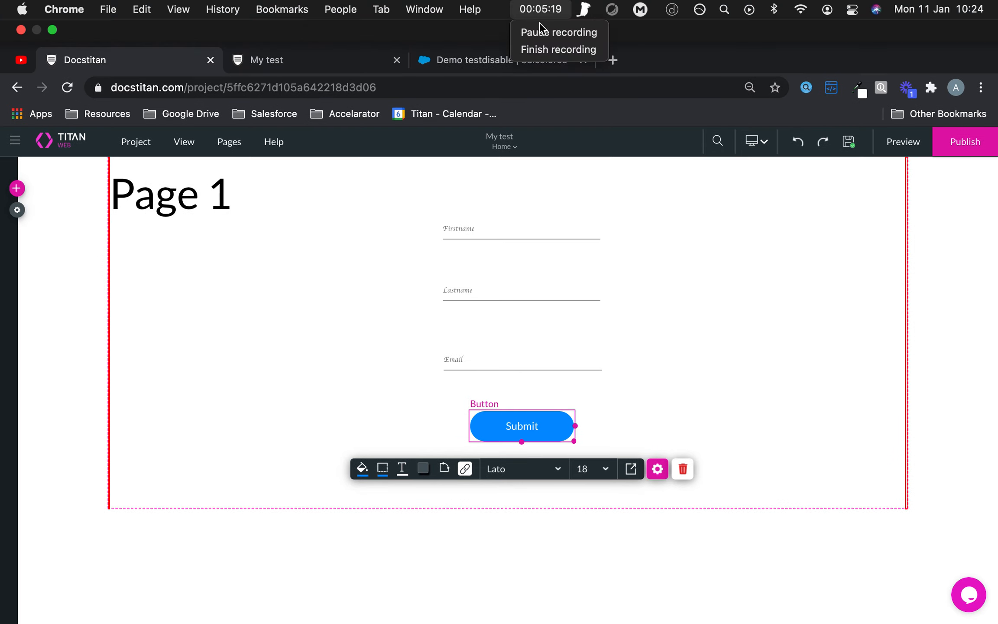
left_click(543, 32)
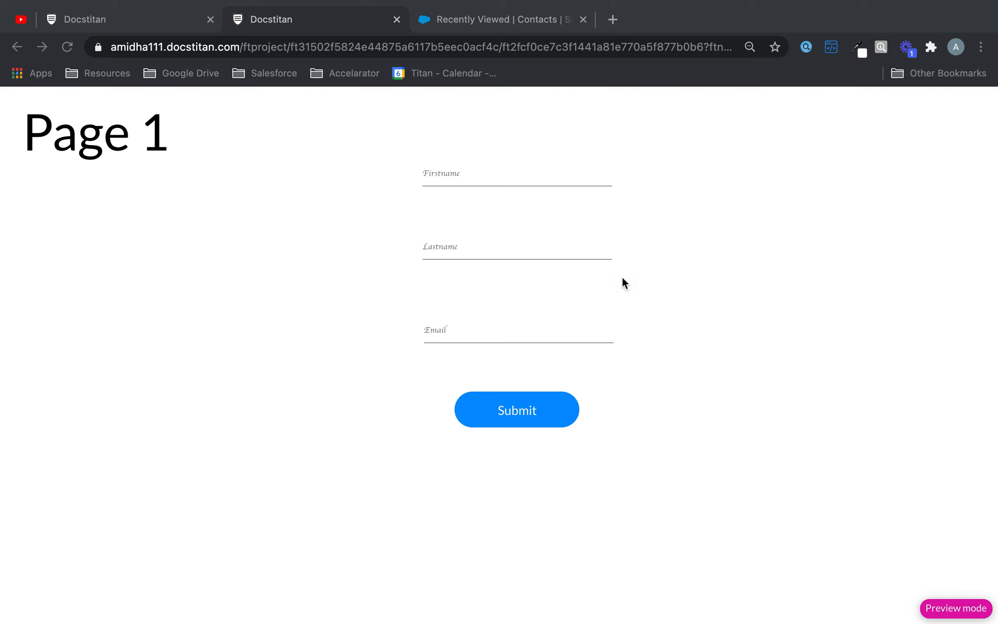
Step: Fill the preview form with a test first name, last name and e-mail, then submit it
left_click(464, 173)
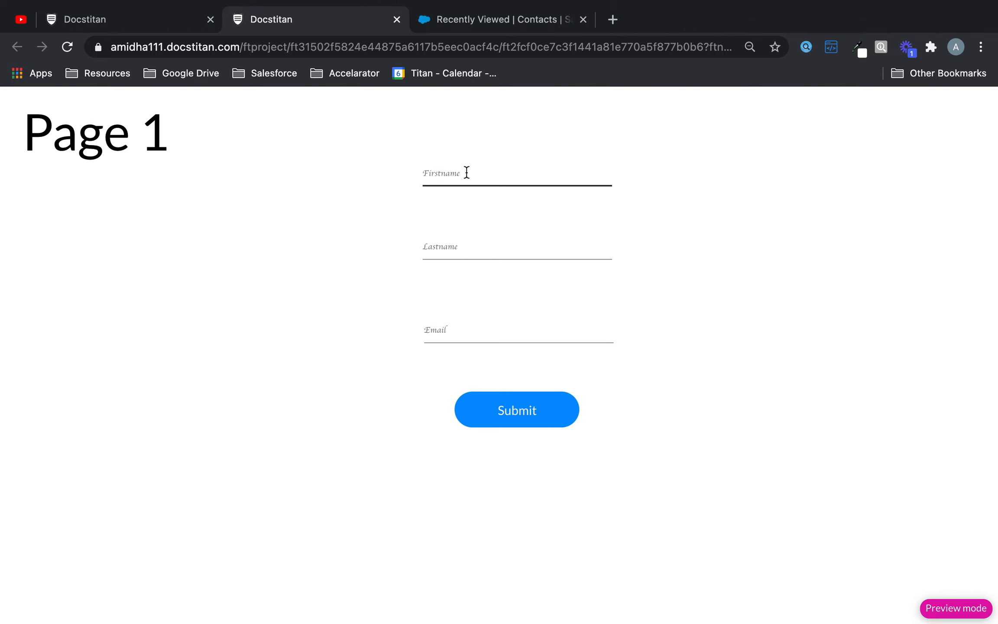
left_click(506, 167)
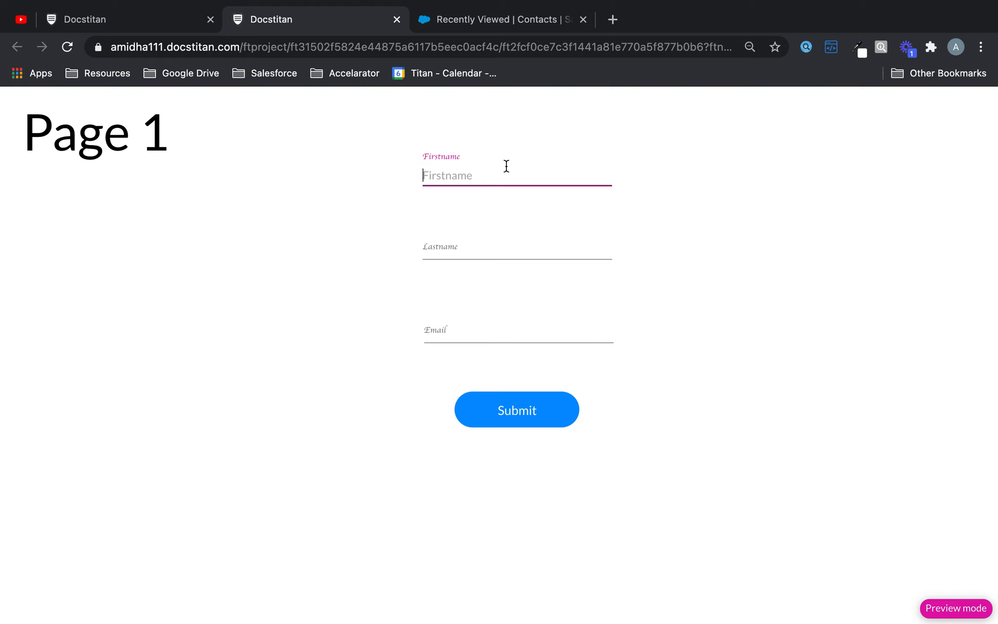
type("Test John")
left_click(522, 245)
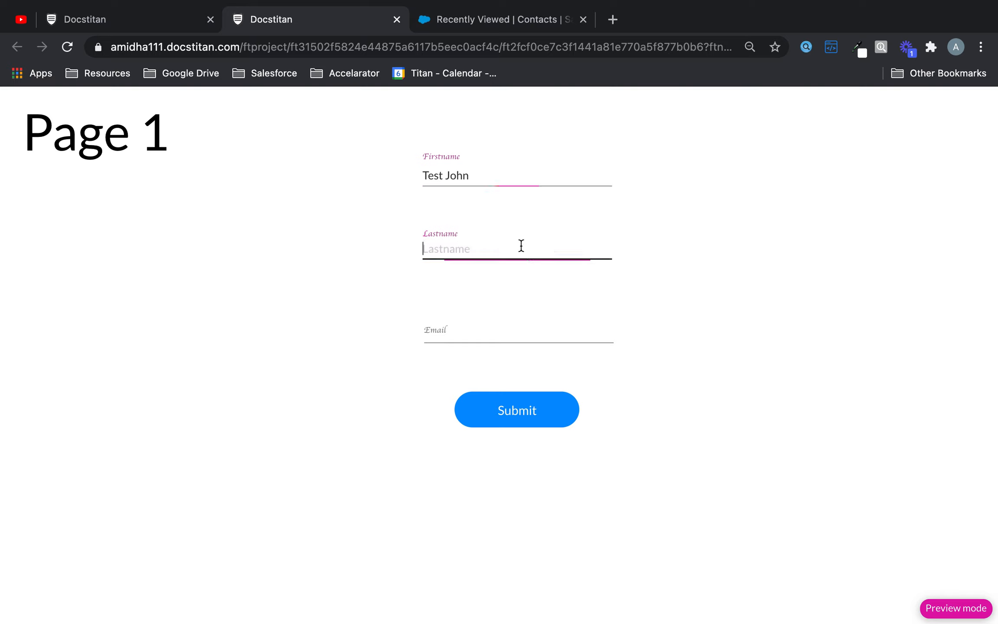
type("bloggs")
left_click(525, 328)
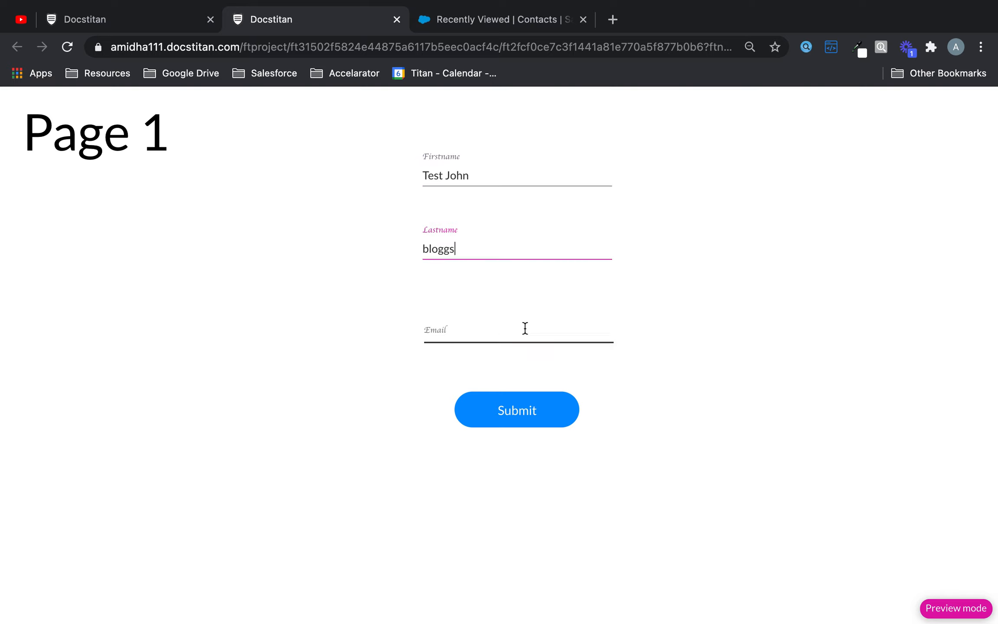
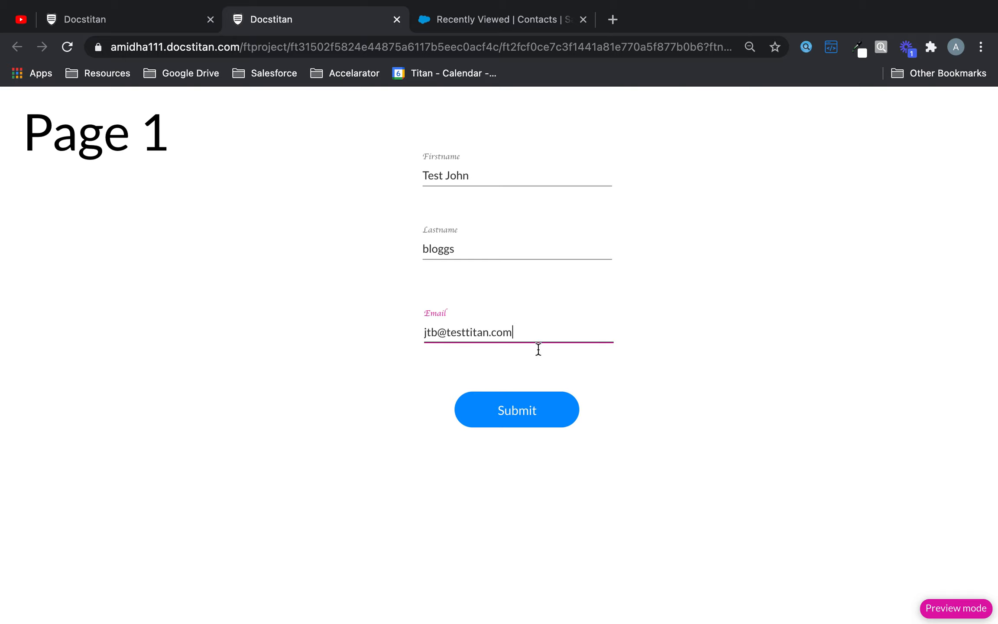
left_click(566, 423)
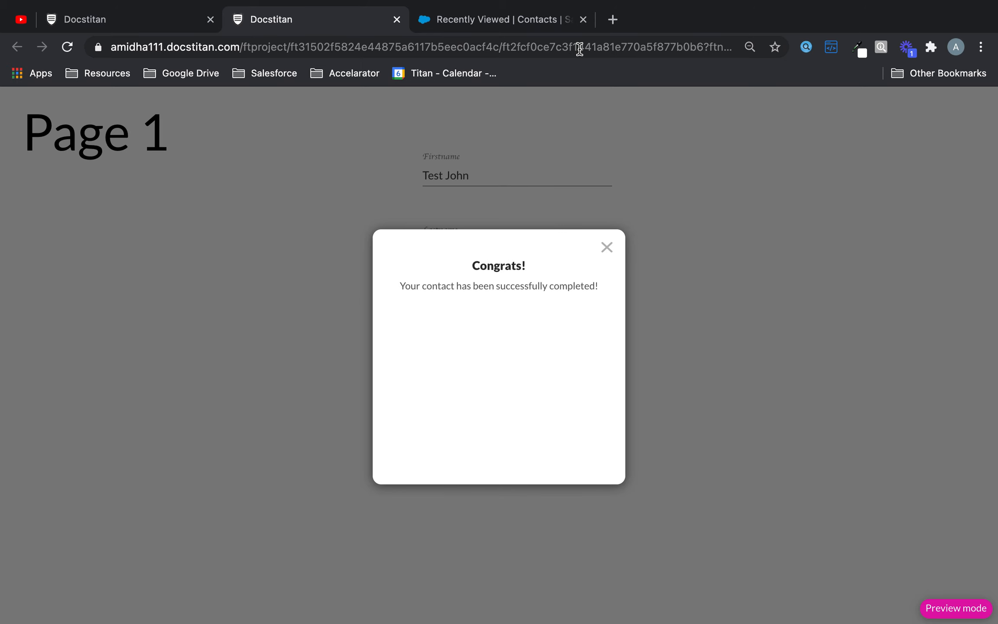
Step: Refresh the Salesforce contacts list, open the new test contact's record, then return to Titan Web
left_click(535, 25)
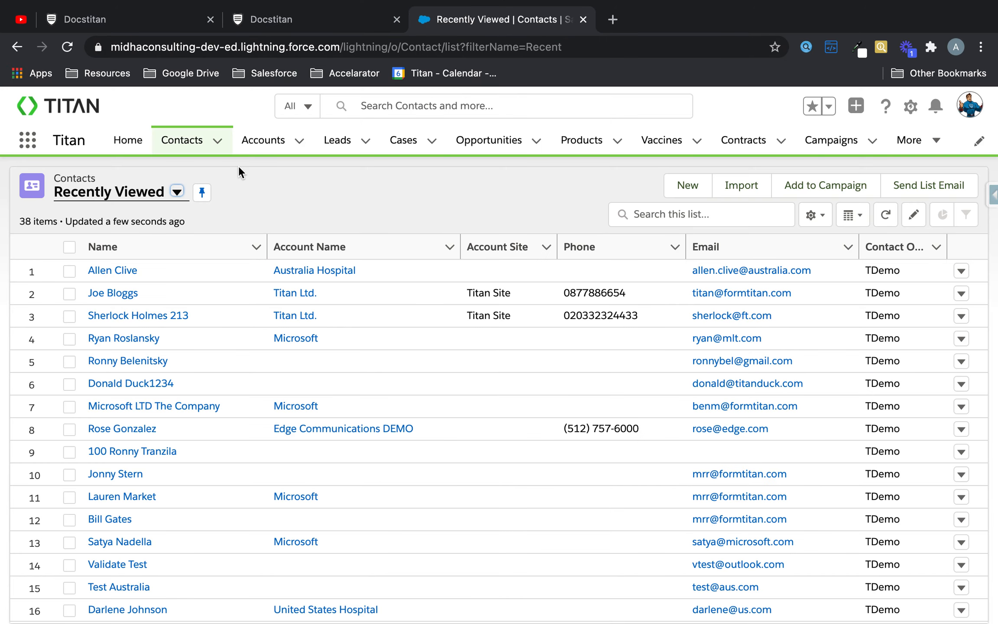
left_click(885, 215)
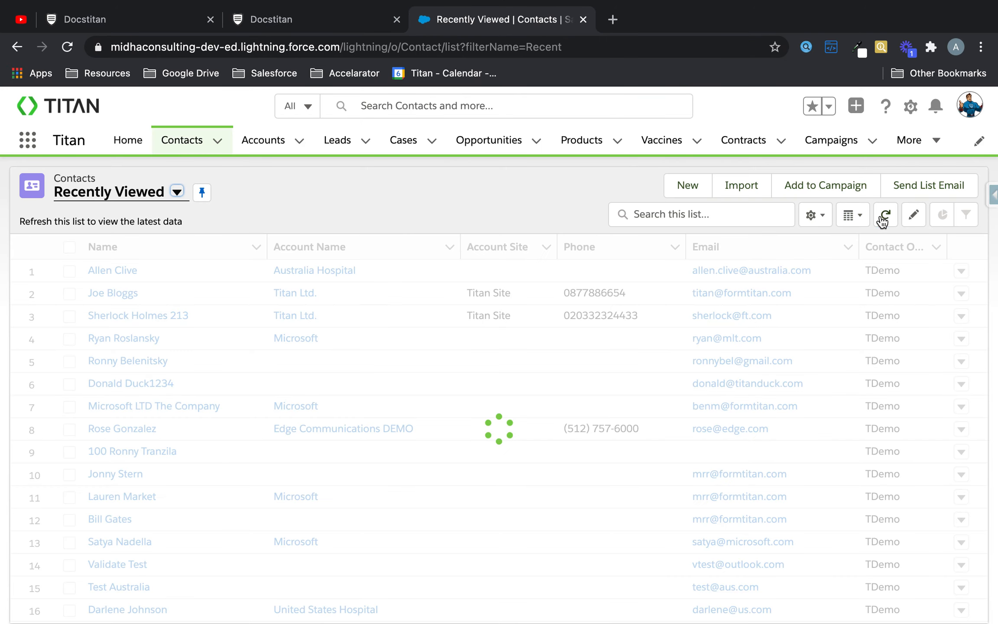
left_click(127, 271)
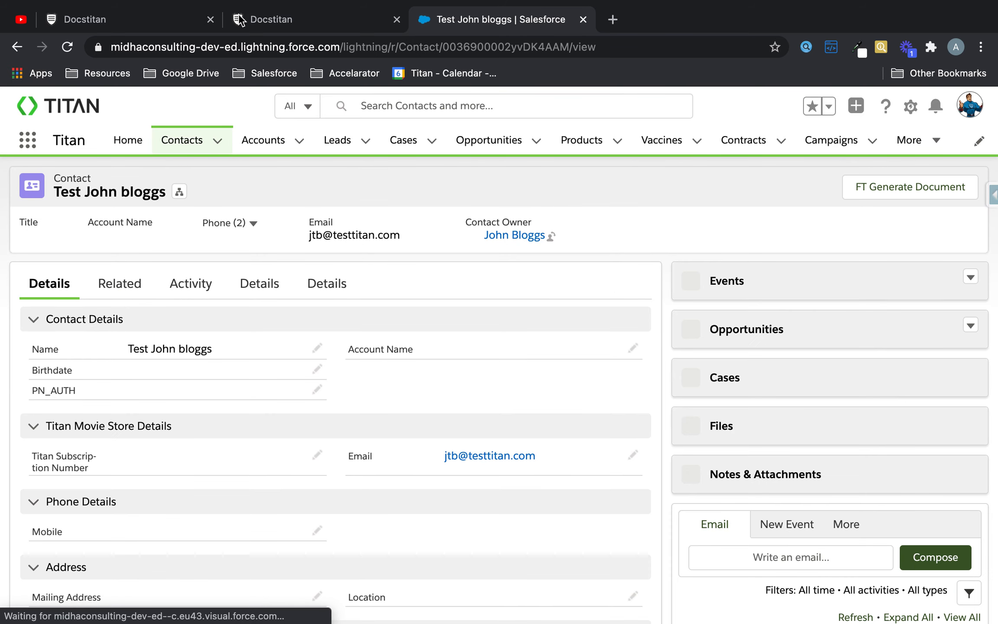
left_click(156, 27)
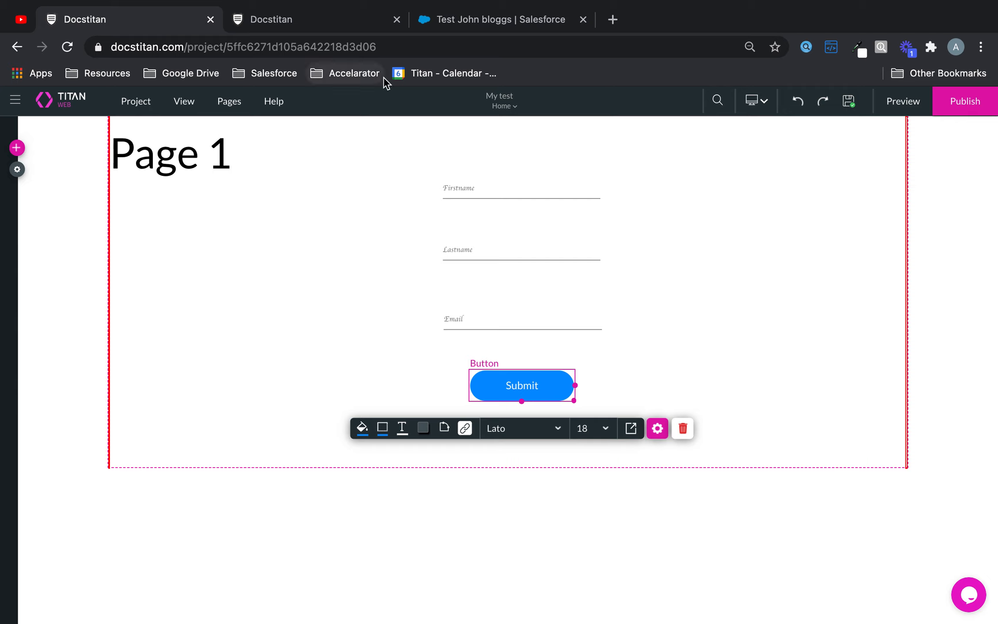
Step: Reopen the #1 Contact push integration from the project's Salesforce settings at its Actions
left_click(657, 429)
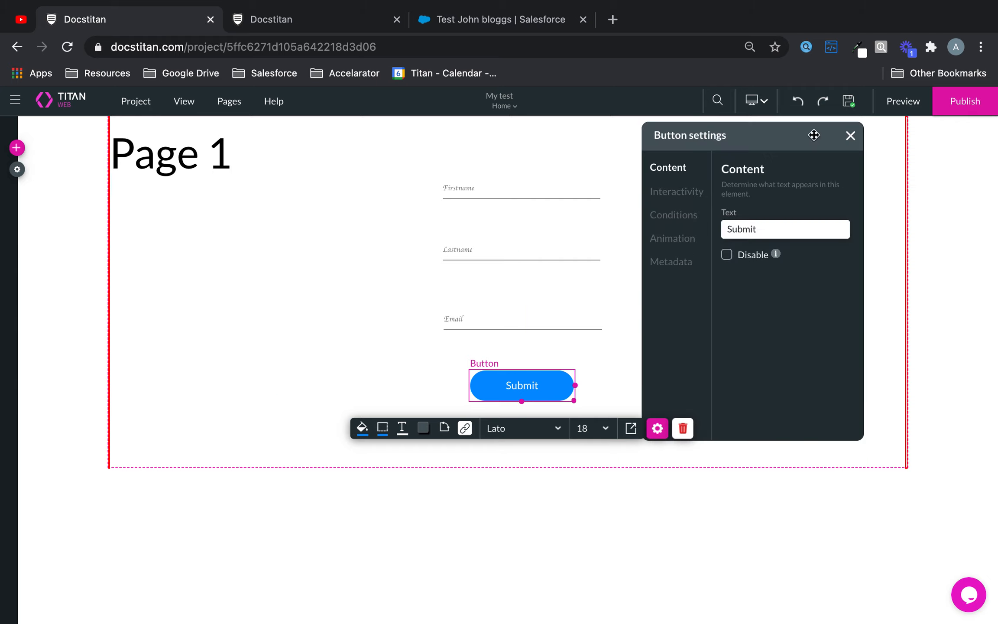
left_click(851, 136)
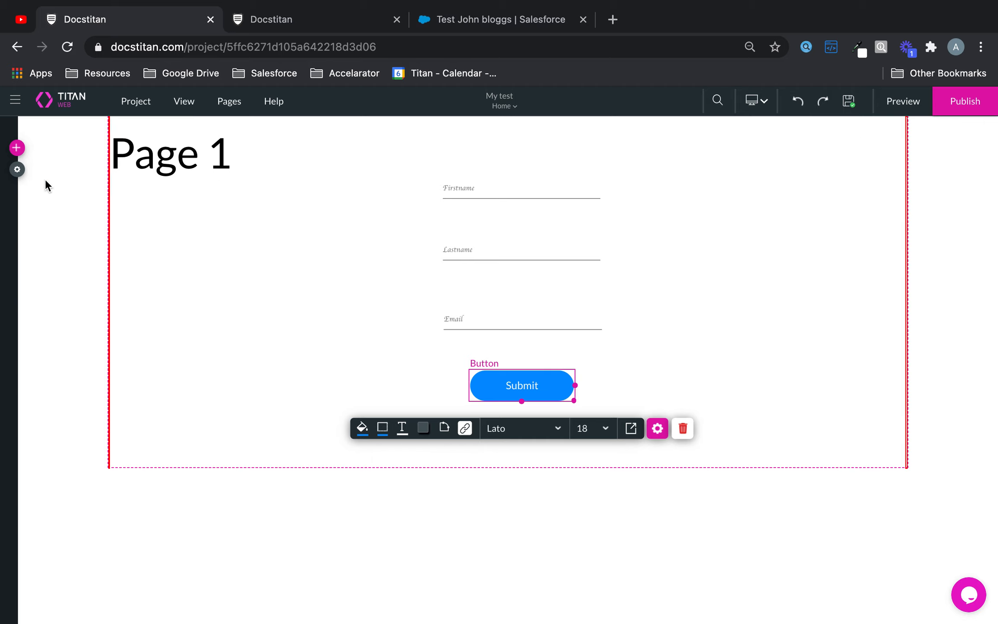
left_click(17, 169)
left_click(31, 274)
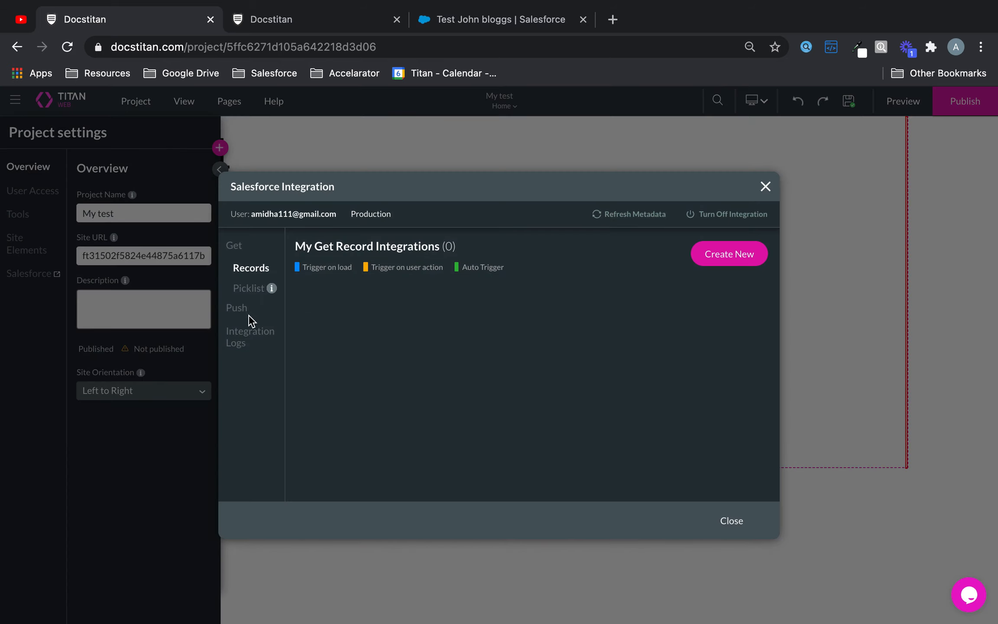
left_click(238, 308)
left_click(698, 301)
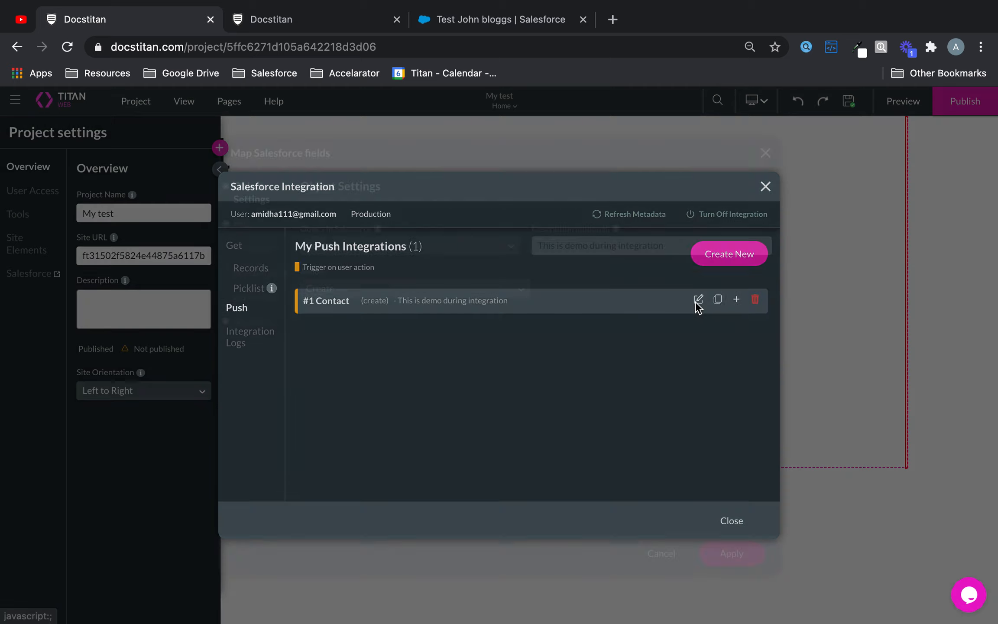
left_click(251, 323)
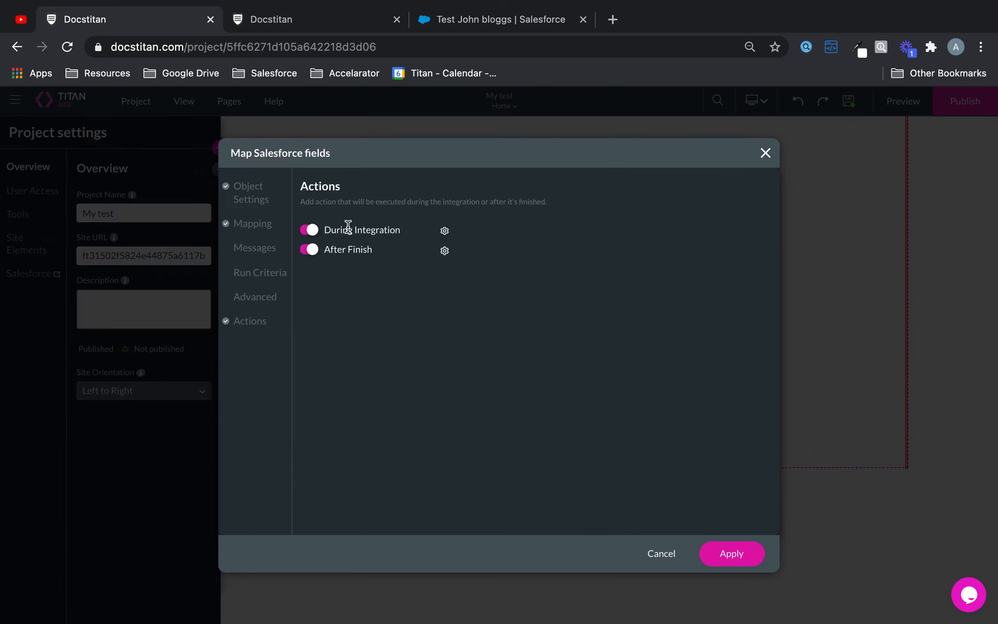